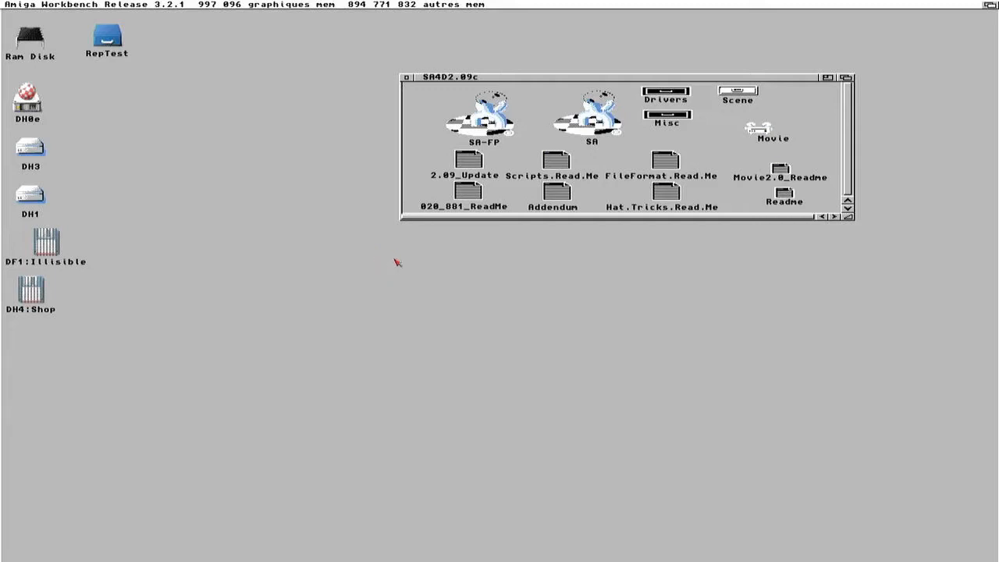
Step: Launch the SA version of Sculpt-Animate 4-D from the SA4D2.09c drawer and nudge the WEST view window slightly
{"action": "left_click", "coordinate": [532, 85]}
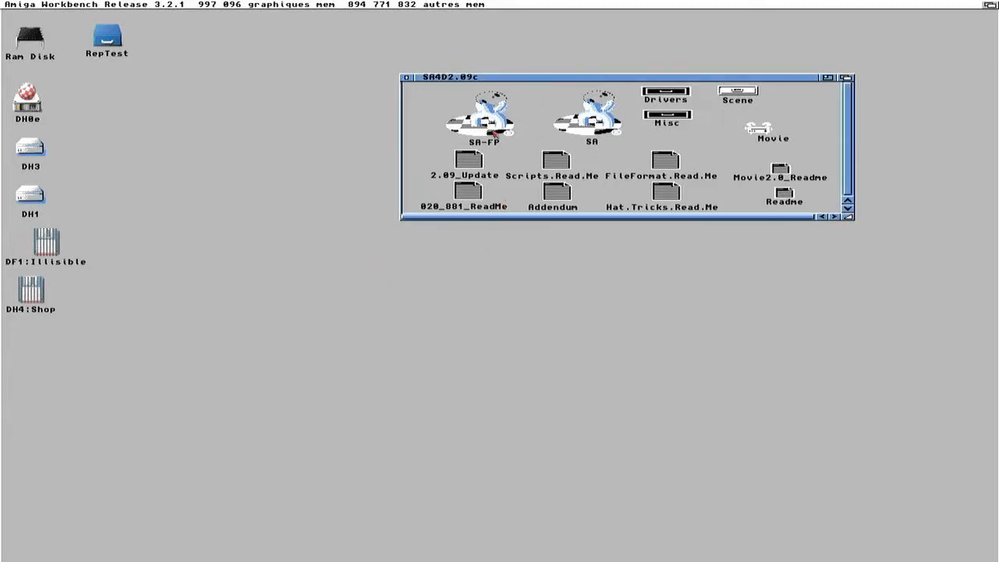
{"action": "double_click", "coordinate": [591, 131]}
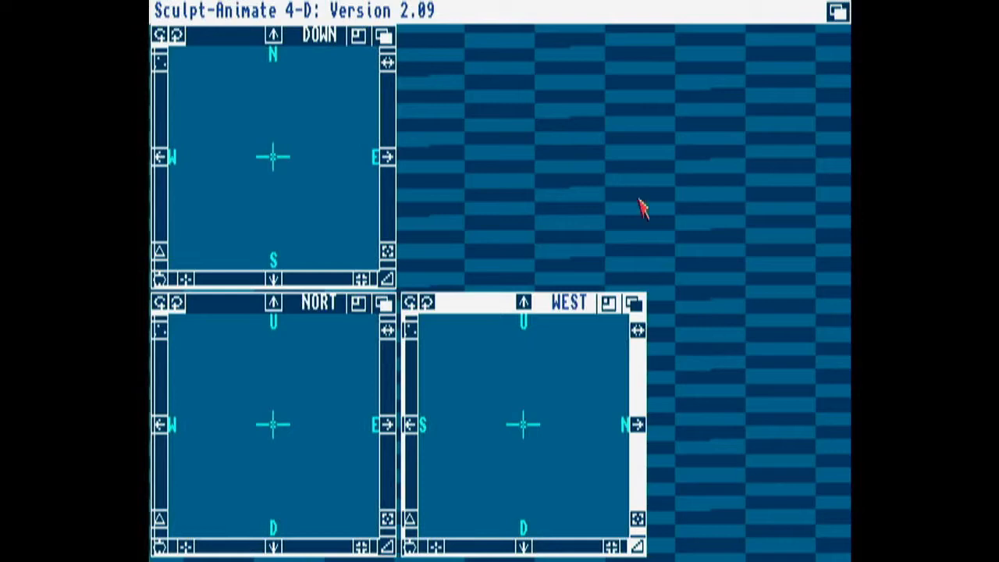
{"action": "mouse_move", "coordinate": [497, 306]}
{"action": "left_mouse_down"}
{"action": "mouse_move", "coordinate": [597, 113]}
{"action": "mouse_move", "coordinate": [596, 84]}
{"action": "mouse_move", "coordinate": [663, 127]}
{"action": "mouse_move", "coordinate": [679, 249]}
{"action": "mouse_move", "coordinate": [598, 313]}
{"action": "mouse_move", "coordinate": [492, 308]}
{"action": "left_mouse_up"}
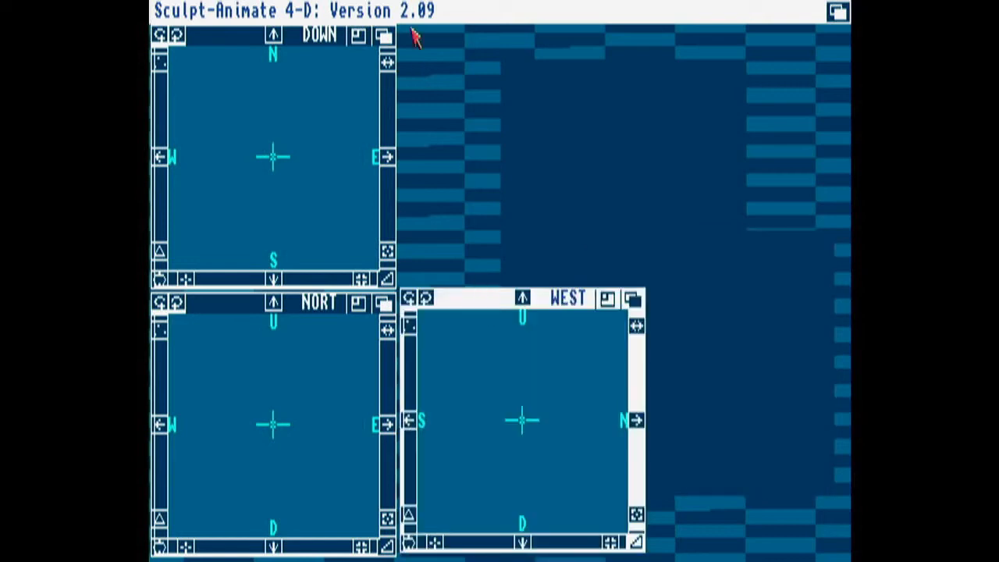
{"action": "left_click", "coordinate": [232, 38]}
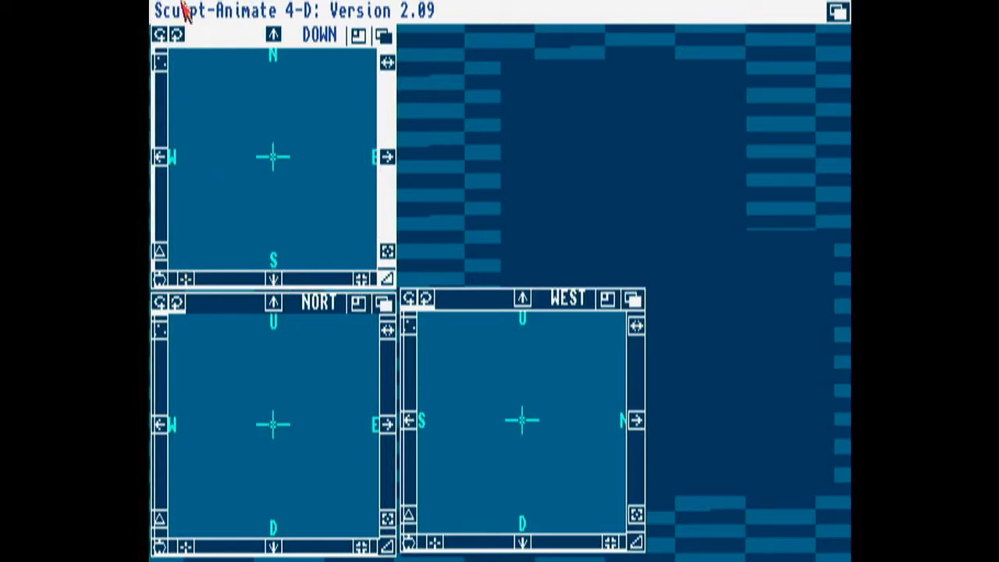
Step: Load the amiga scene from the Scene drawer, including its lamps, observer, world, objects and selection
{"action": "right_click_drag", "start_coordinate": [191, 11], "coordinate": [274, 35]}
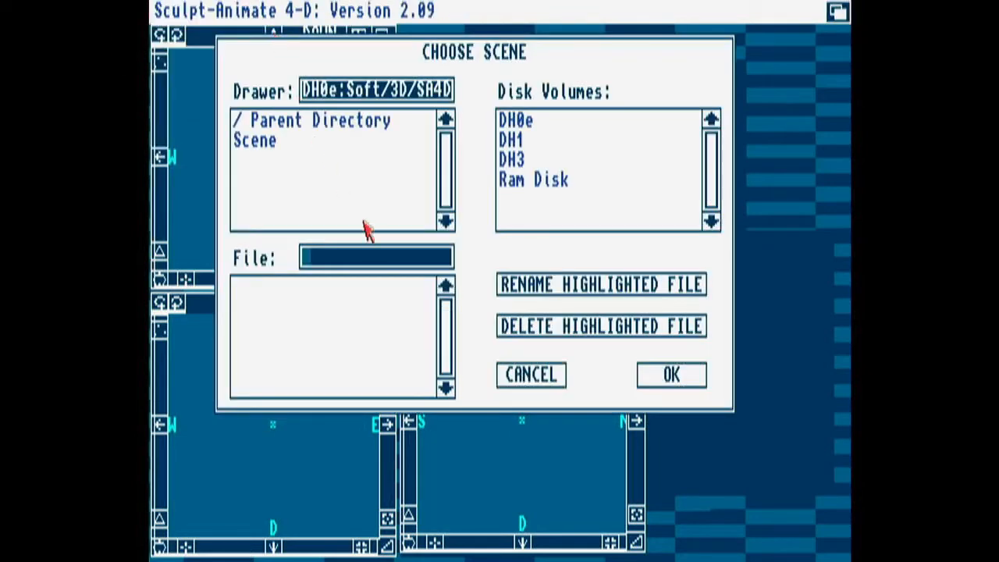
{"action": "left_click", "coordinate": [284, 143]}
{"action": "double_click", "coordinate": [286, 289]}
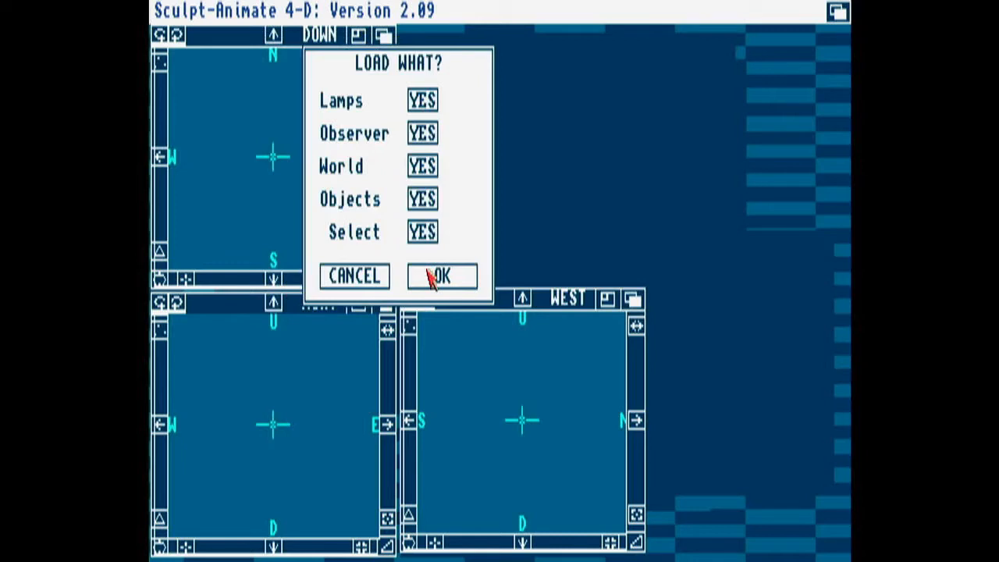
{"action": "left_click", "coordinate": [431, 278]}
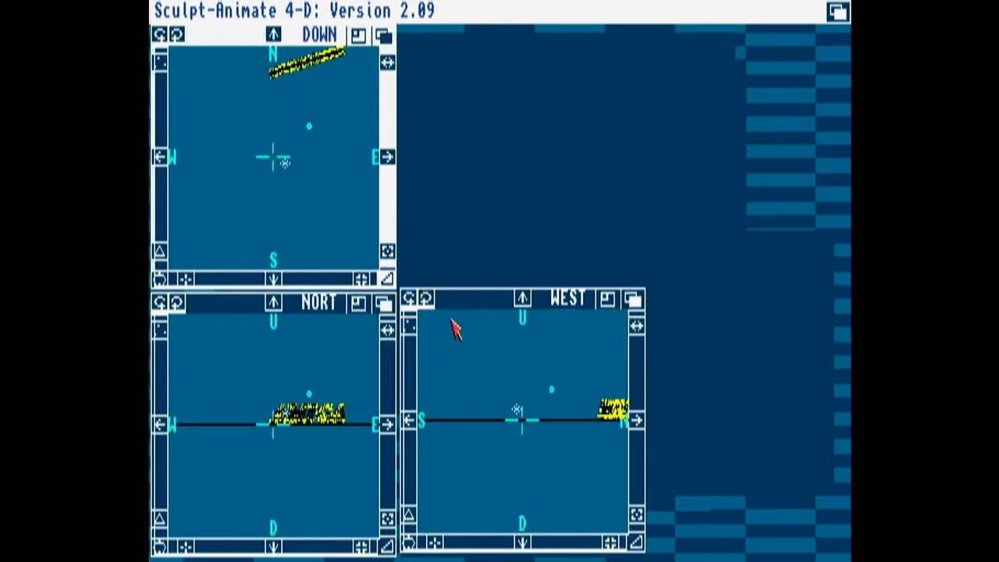
Step: Render the loaded amiga scene from the observer's view
{"action": "right_click_drag", "start_coordinate": [441, 7], "coordinate": [401, 193]}
{"action": "left_click", "coordinate": [496, 193]}
{"action": "left_click", "coordinate": [513, 245]}
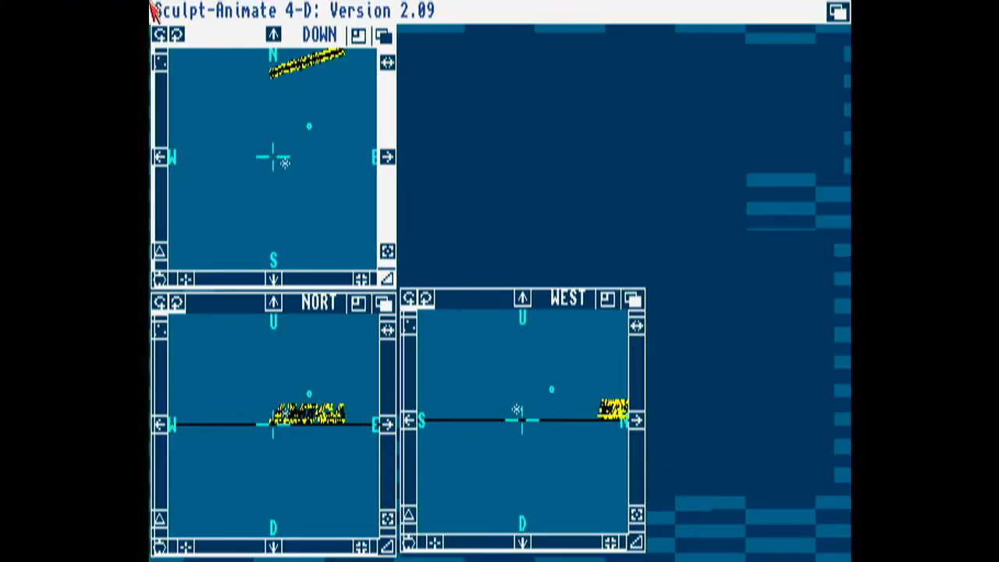
Step: Save the rendered image as Amiga01-paint in the SA4D drawer
{"action": "right_click", "coordinate": [174, 9]}
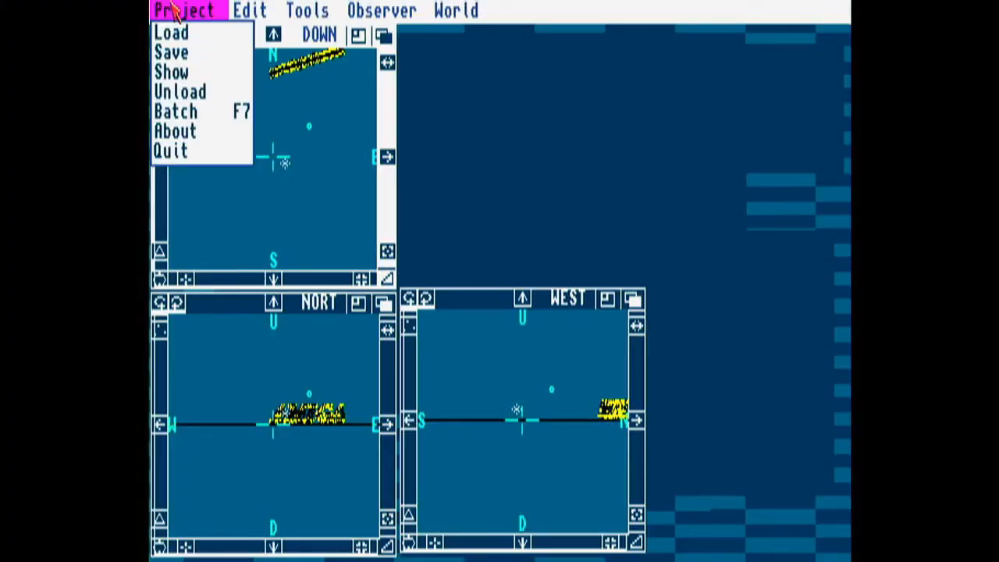
{"action": "right_click_drag", "start_coordinate": [173, 9], "coordinate": [202, 52]}
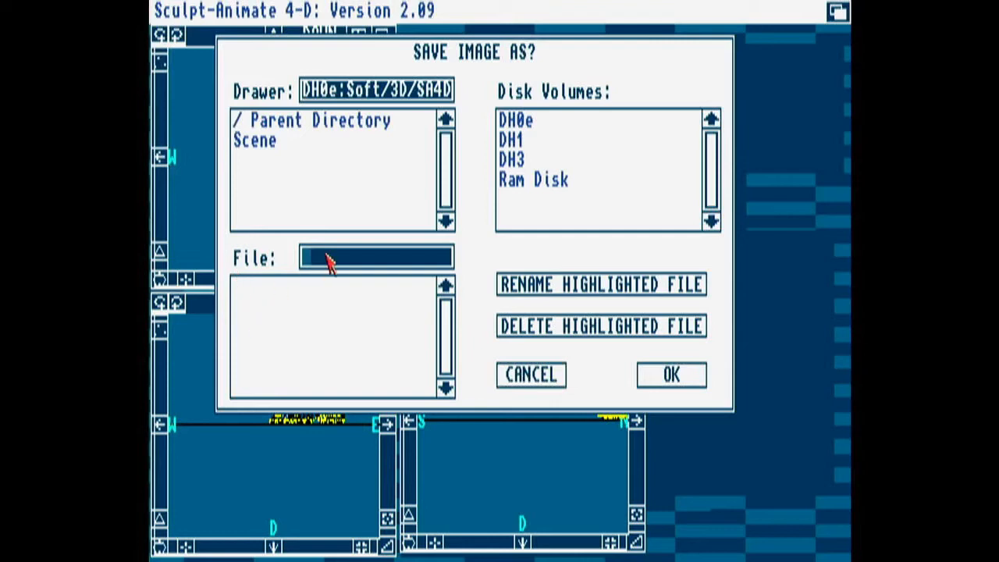
{"action": "type", "text": "Amiga01"}
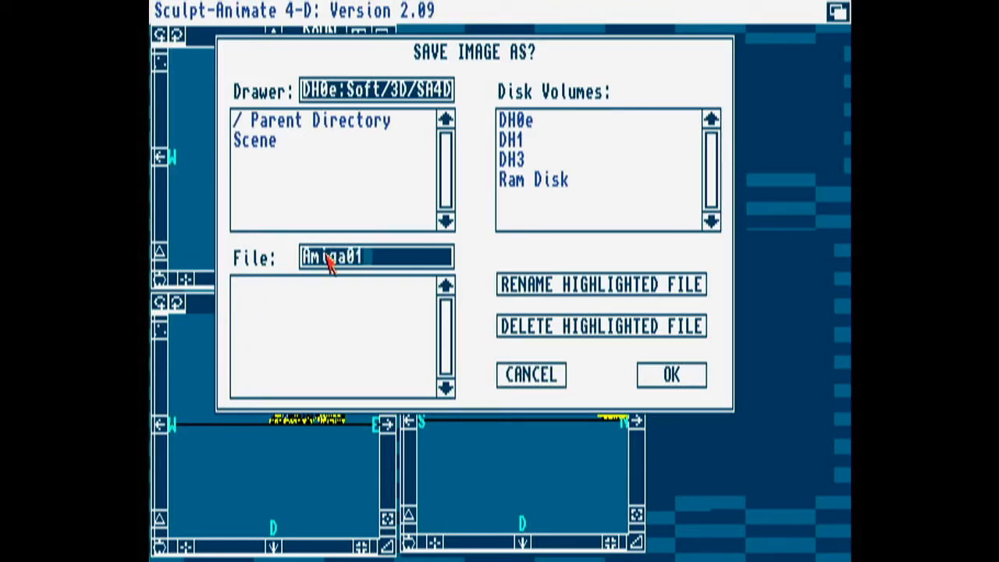
{"action": "type", "text": "-paint"}
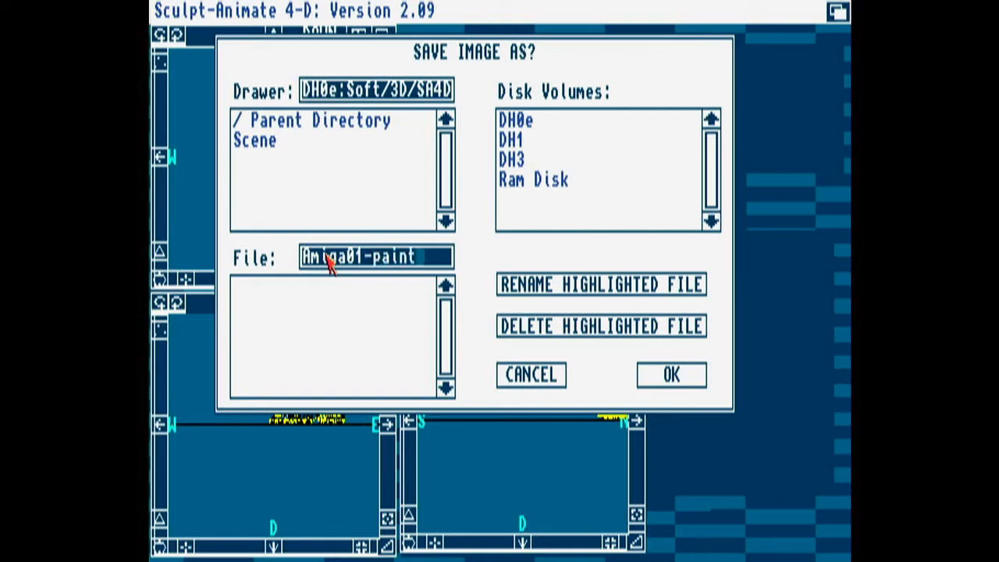
{"action": "key", "text": "Return"}
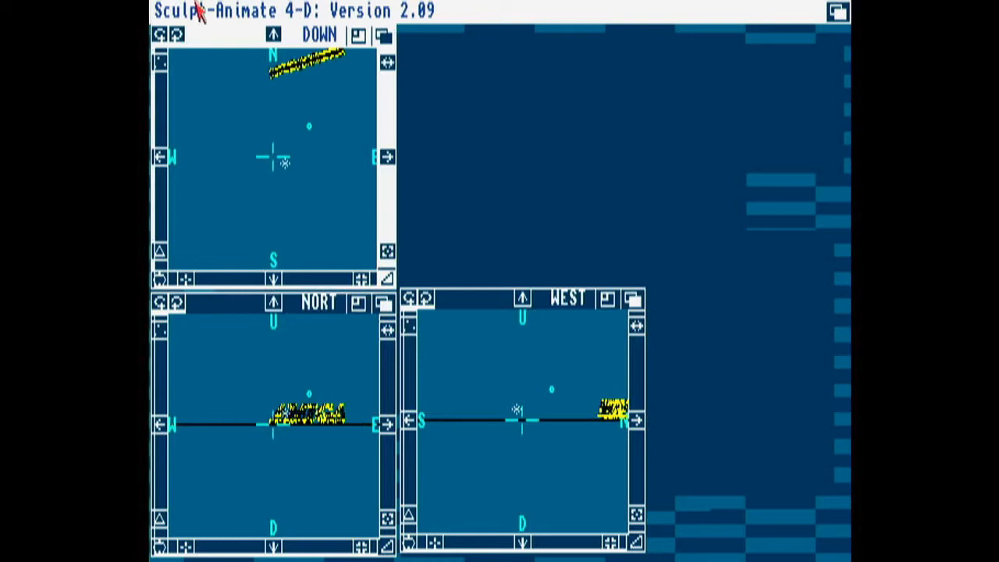
Step: Load the apple object into the current amiga scene
{"action": "left_click", "coordinate": [273, 35]}
{"action": "right_click_drag", "start_coordinate": [234, 8], "coordinate": [275, 77]}
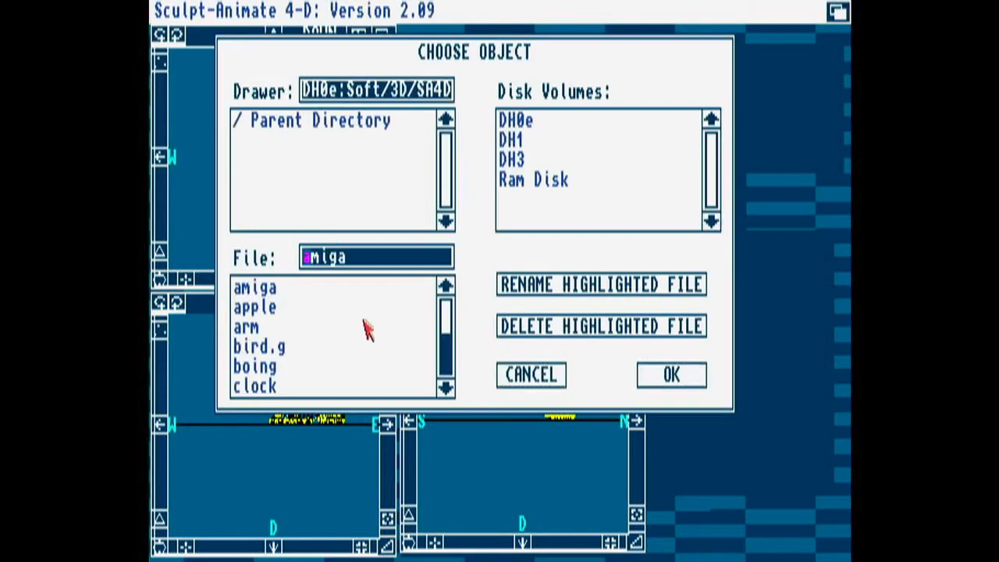
{"action": "left_click", "coordinate": [295, 309]}
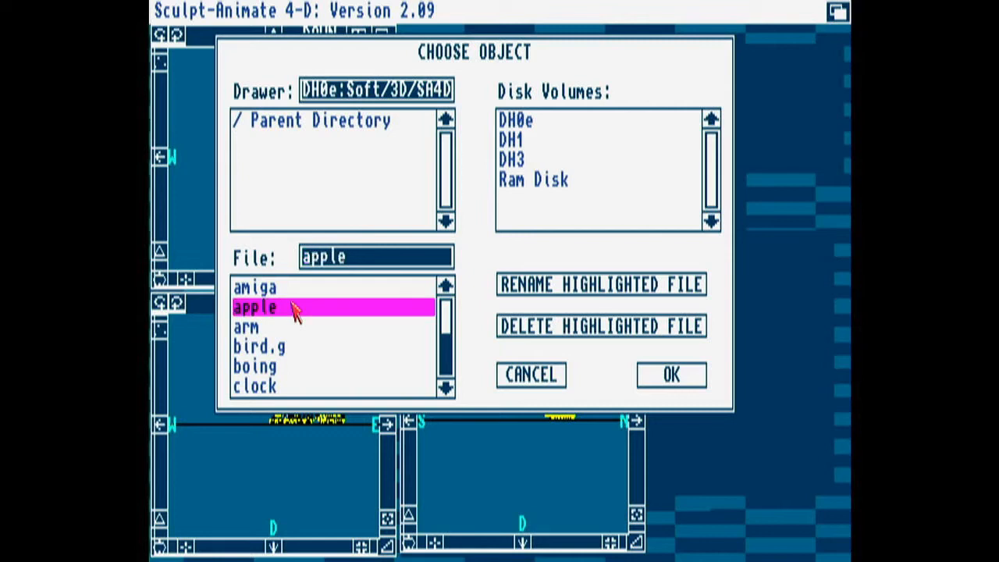
{"action": "left_click", "coordinate": [664, 377]}
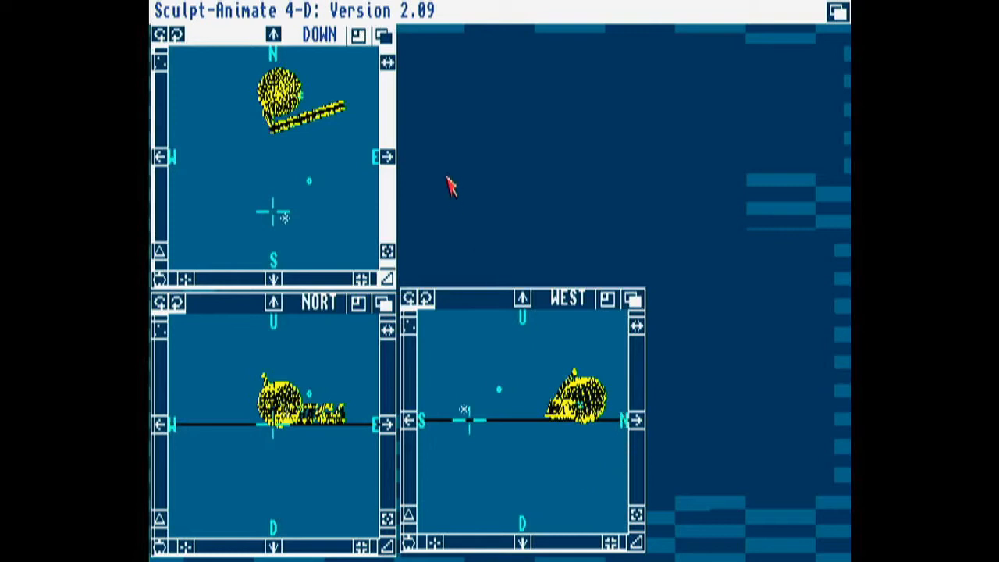
Step: Render the scene with the apple and save the image as Amiga02-paint
{"action": "right_click_drag", "start_coordinate": [396, 9], "coordinate": [405, 191]}
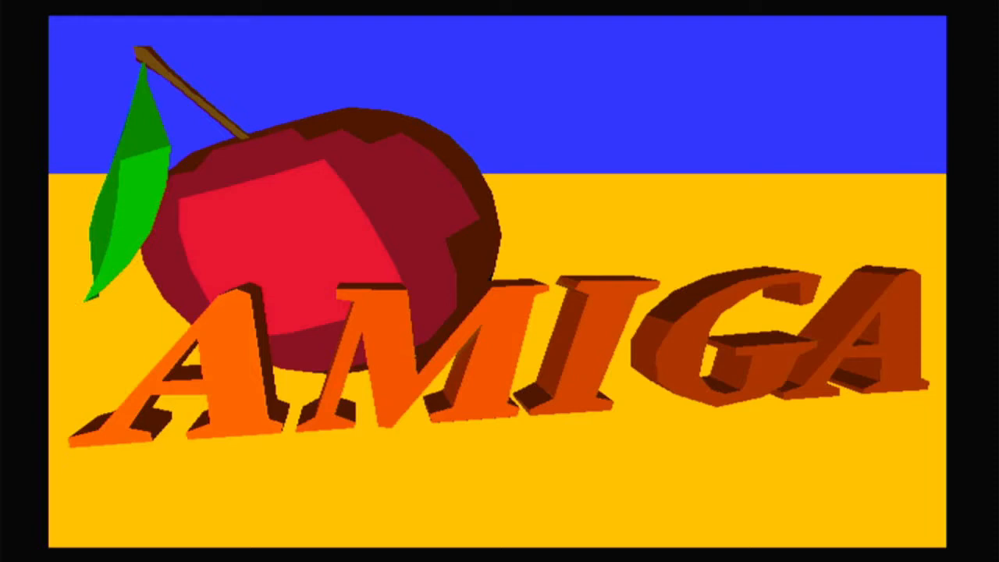
{"action": "left_click", "coordinate": [62, 27]}
{"action": "mouse_move", "coordinate": [187, 4]}
{"action": "right_mouse_down"}
{"action": "mouse_move", "coordinate": [192, 63]}
{"action": "mouse_move", "coordinate": [229, 52]}
{"action": "mouse_move", "coordinate": [262, 73]}
{"action": "right_mouse_up"}
{"action": "key", "text": "Right"}
{"action": "key", "text": "Right"}
{"action": "key", "text": "Right"}
{"action": "key", "text": "Right"}
{"action": "key", "text": "Right"}
{"action": "key", "text": "Right"}
{"action": "key", "text": "Delete"}
{"action": "type", "text": "2"}
{"action": "key", "text": "Return"}
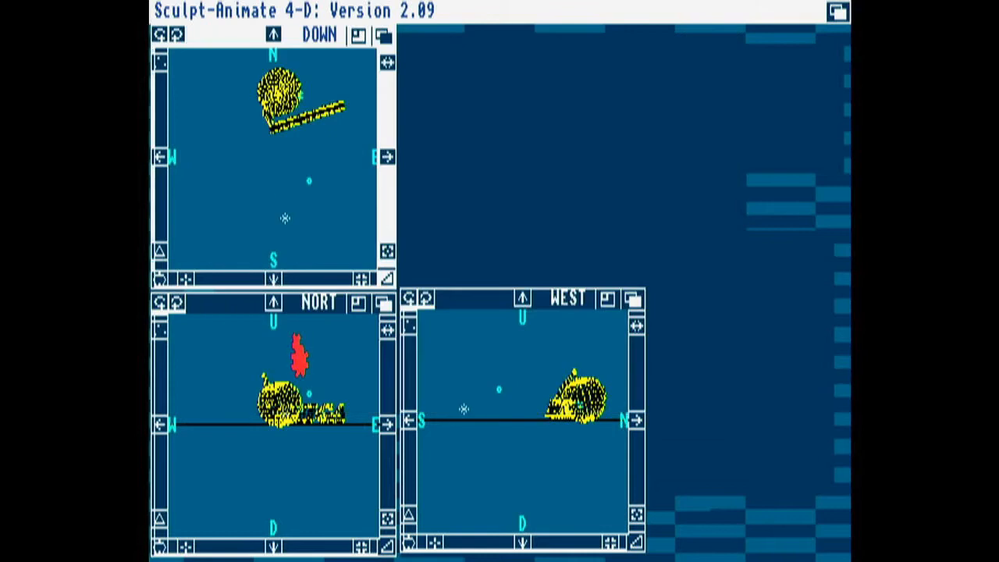
Step: Load the boing object into the scene alongside the apple and the lettering
{"action": "right_click_drag", "start_coordinate": [208, 5], "coordinate": [283, 76]}
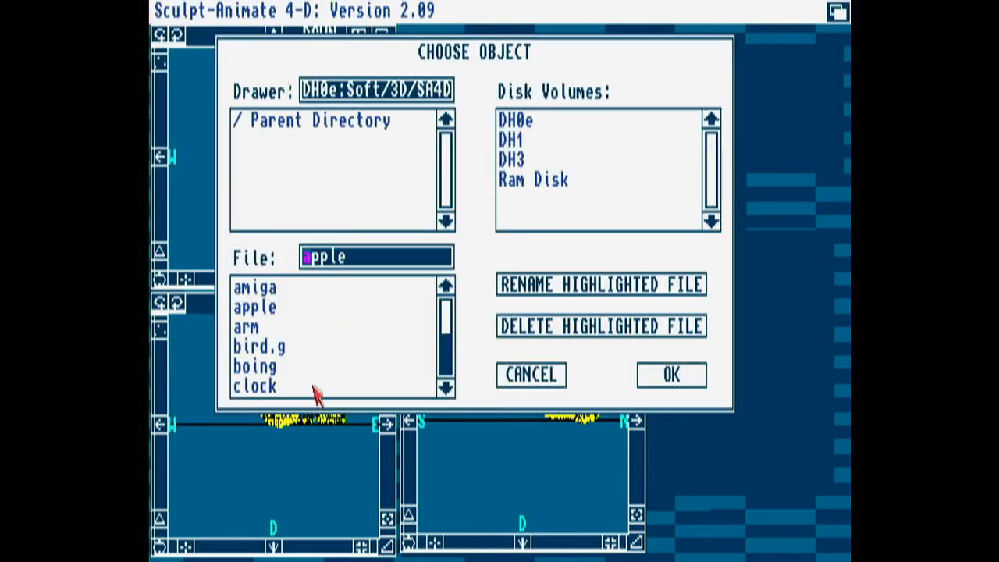
{"action": "left_click", "coordinate": [282, 373]}
{"action": "left_click", "coordinate": [282, 373]}
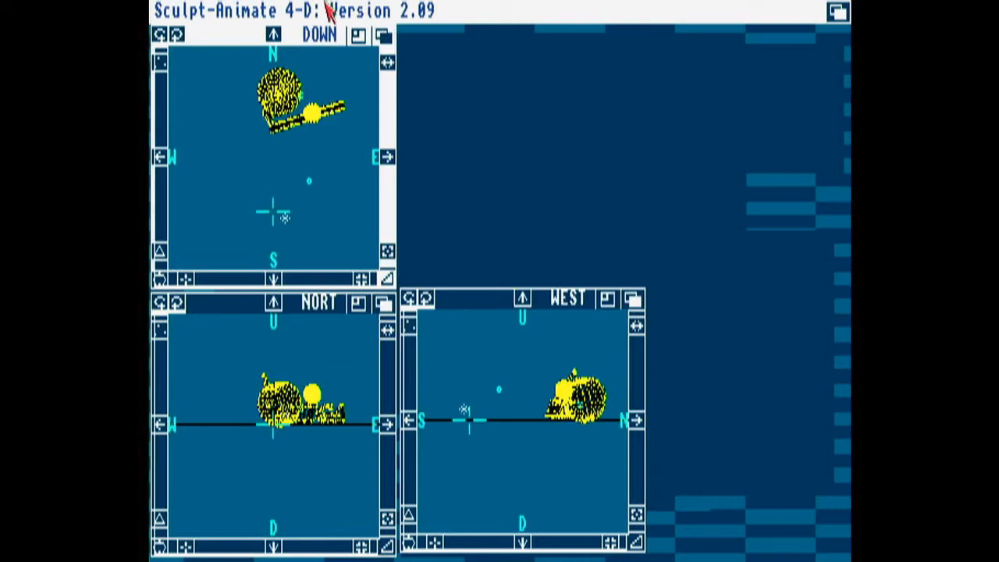
Step: Render the scene with the boing ball and save the image as Amiga03-paint
{"action": "right_click_drag", "start_coordinate": [439, 11], "coordinate": [389, 196]}
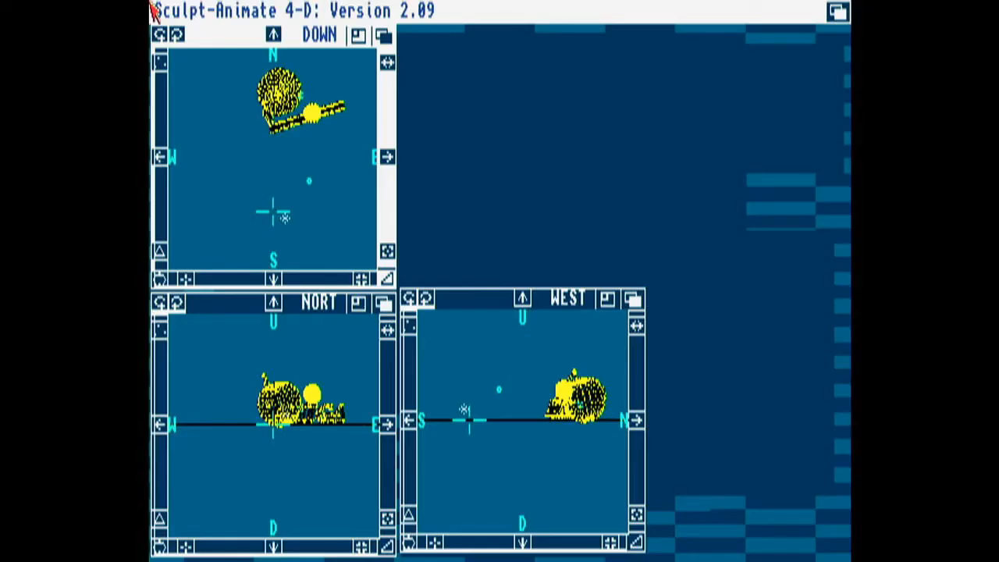
{"action": "right_click_drag", "start_coordinate": [153, 9], "coordinate": [283, 78]}
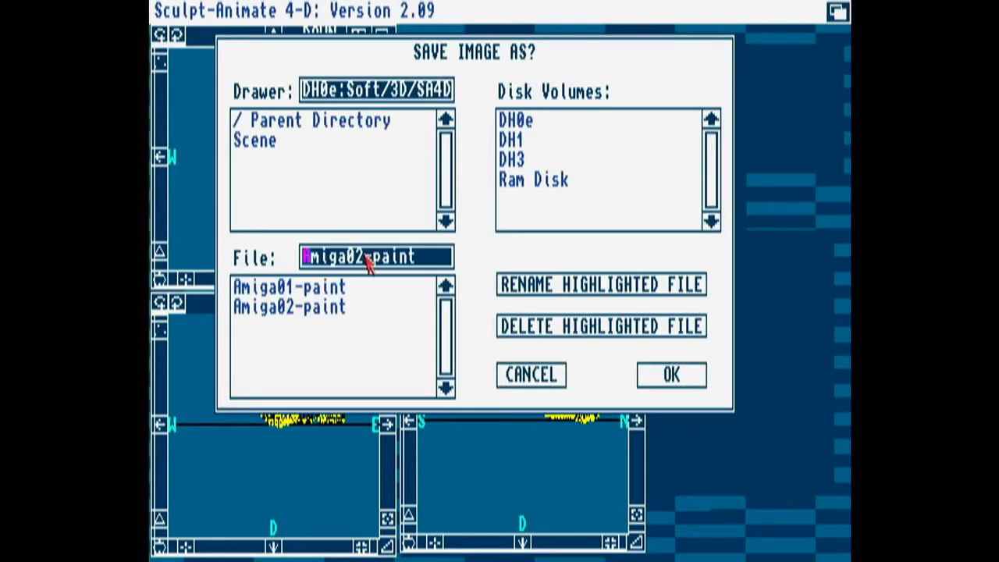
{"action": "key", "text": "Right"}
{"action": "key", "text": "Right"}
{"action": "key", "text": "Right"}
{"action": "key", "text": "Right"}
{"action": "key", "text": "Right"}
{"action": "key", "text": "Right"}
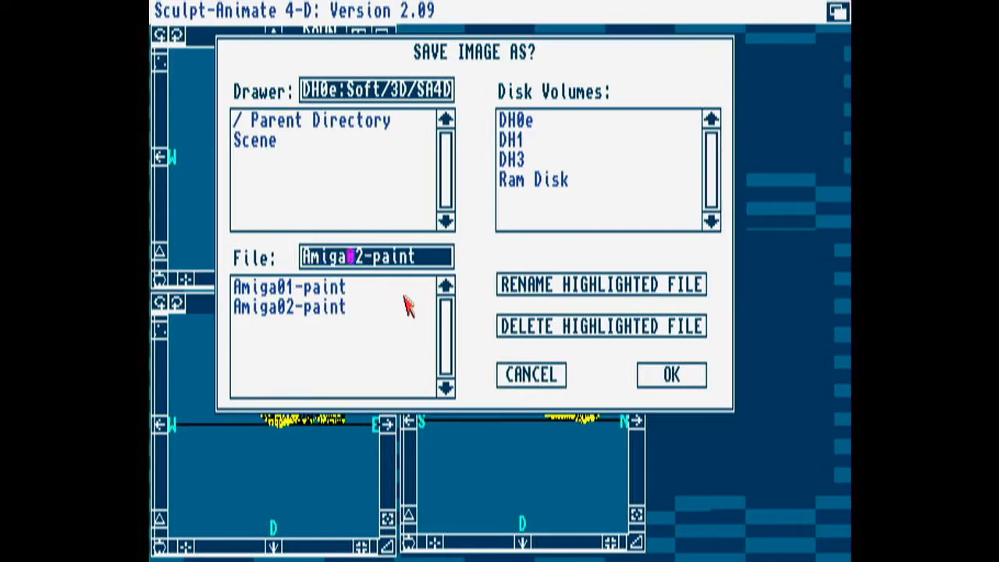
{"action": "key", "text": "Delete"}
{"action": "type", "text": "3"}
{"action": "key", "text": "Return"}
Step: Render the same scene again and save the image as Amiga03-Scaline
{"action": "mouse_move", "coordinate": [401, 291]}
{"action": "right_mouse_down"}
{"action": "mouse_move", "coordinate": [394, 9]}
{"action": "mouse_move", "coordinate": [405, 35]}
{"action": "mouse_move", "coordinate": [453, 43]}
{"action": "mouse_move", "coordinate": [486, 151]}
{"action": "mouse_move", "coordinate": [489, 115]}
{"action": "mouse_move", "coordinate": [421, 115]}
{"action": "mouse_move", "coordinate": [421, 154]}
{"action": "mouse_move", "coordinate": [464, 164]}
{"action": "mouse_move", "coordinate": [432, 144]}
{"action": "mouse_move", "coordinate": [471, 167]}
{"action": "mouse_move", "coordinate": [409, 194]}
{"action": "right_mouse_up"}
{"action": "left_click", "coordinate": [490, 116]}
{"action": "left_click", "coordinate": [471, 167]}
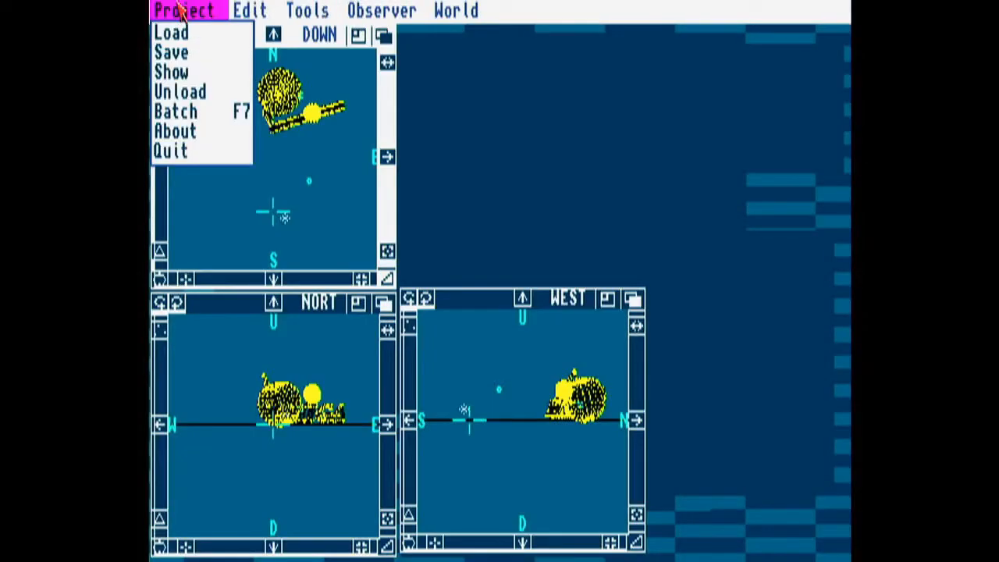
{"action": "right_click_drag", "start_coordinate": [179, 10], "coordinate": [273, 84]}
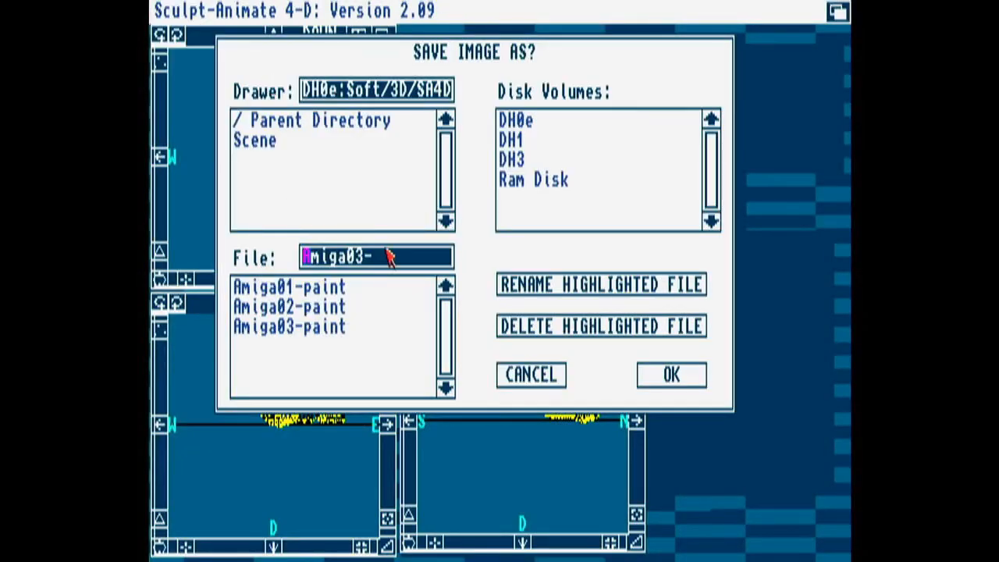
{"action": "type", "text": "Scaline"}
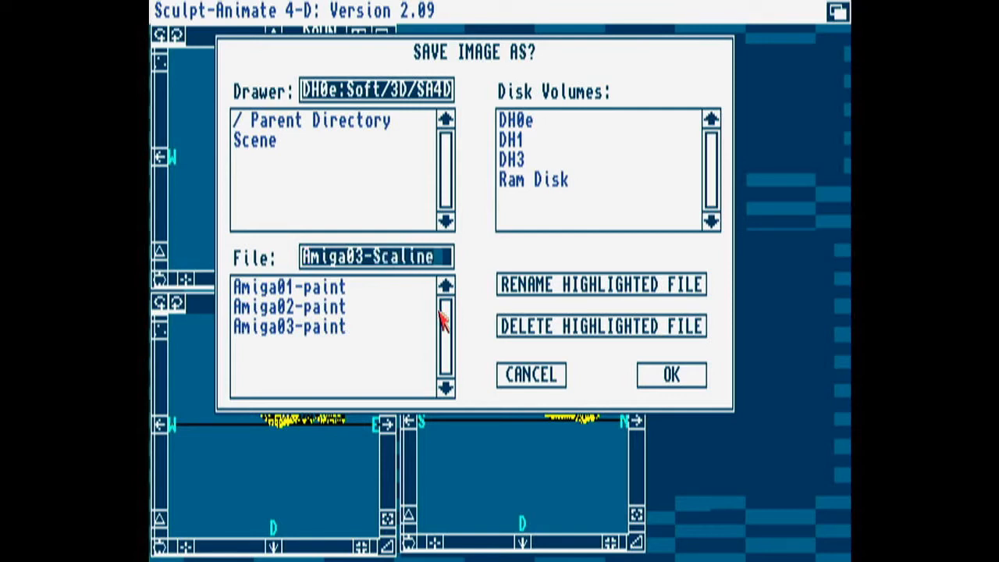
{"action": "left_click", "coordinate": [672, 375]}
Step: Set the number of bit planes for the image output to 24
{"action": "mouse_move", "coordinate": [448, 9]}
{"action": "right_mouse_down"}
{"action": "mouse_move", "coordinate": [406, 11]}
{"action": "mouse_move", "coordinate": [499, 74]}
{"action": "mouse_move", "coordinate": [515, 264]}
{"action": "right_mouse_up"}
{"action": "left_click", "coordinate": [506, 159]}
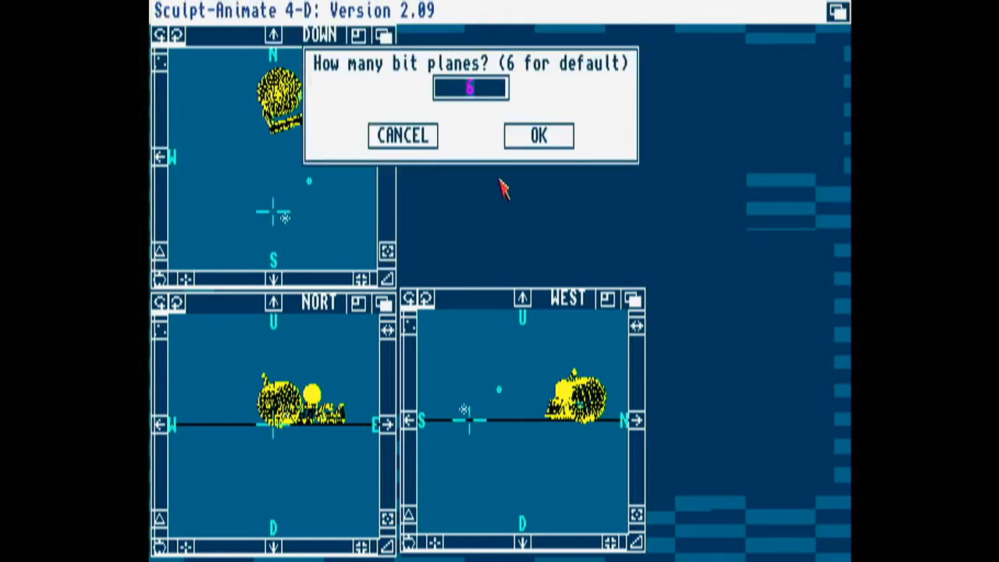
{"action": "type", "text": "24"}
{"action": "key", "text": "Return"}
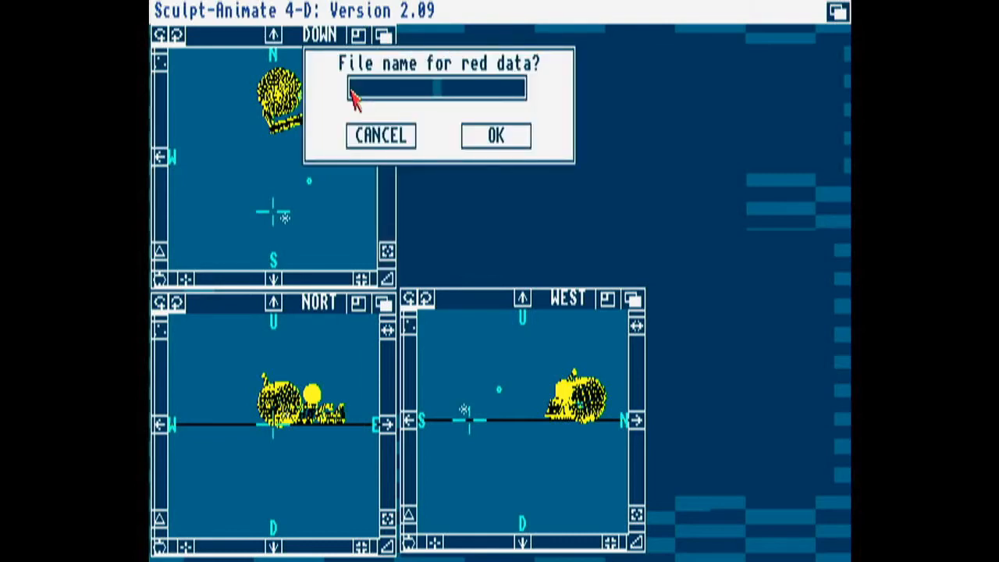
Step: Name the output files for the red, green and blue data Amiga-R, Amiga-G and Amiga-B
{"action": "type", "text": "Amiga"}
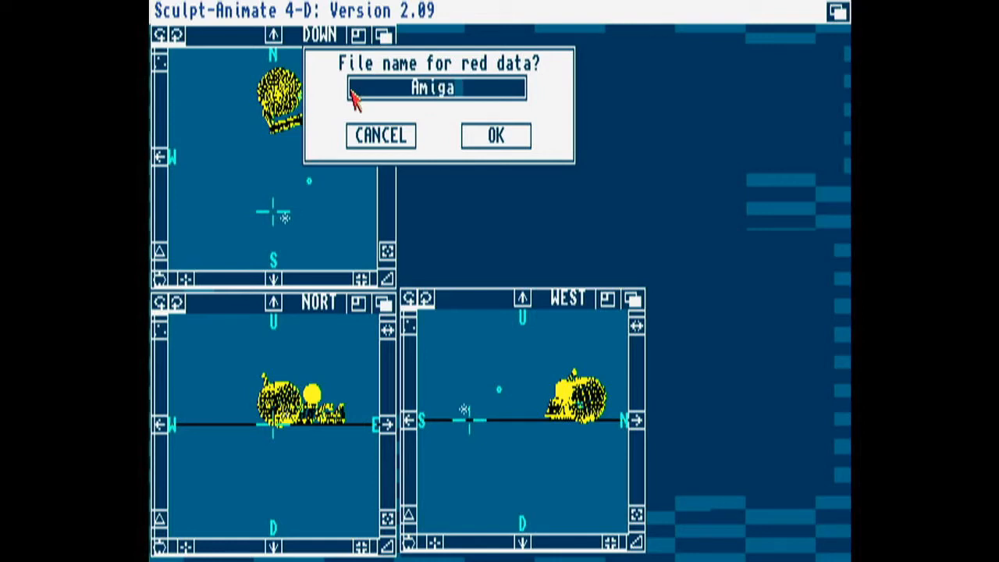
{"action": "type", "text": "-R"}
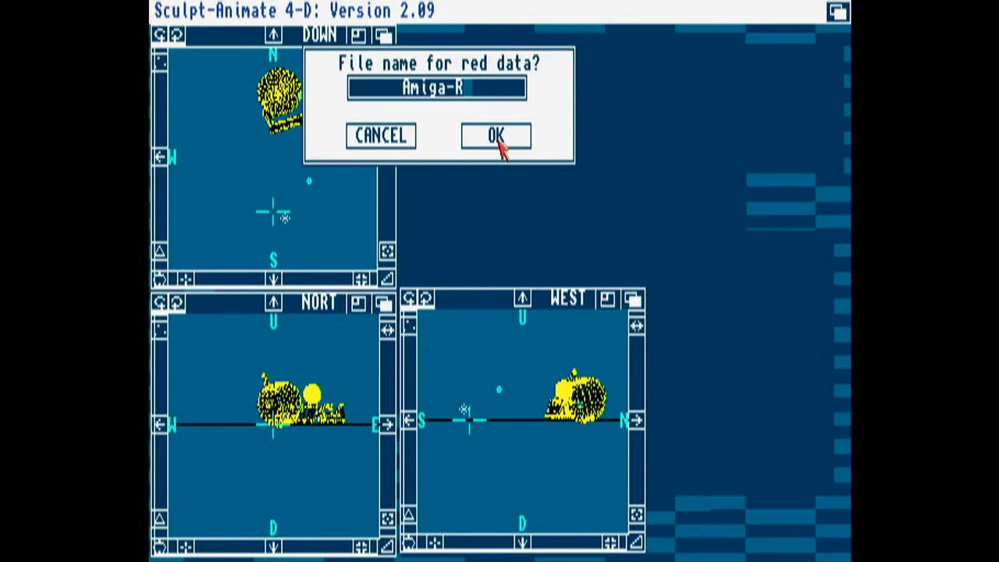
{"action": "left_click", "coordinate": [497, 138]}
{"action": "type", "text": "Am"}
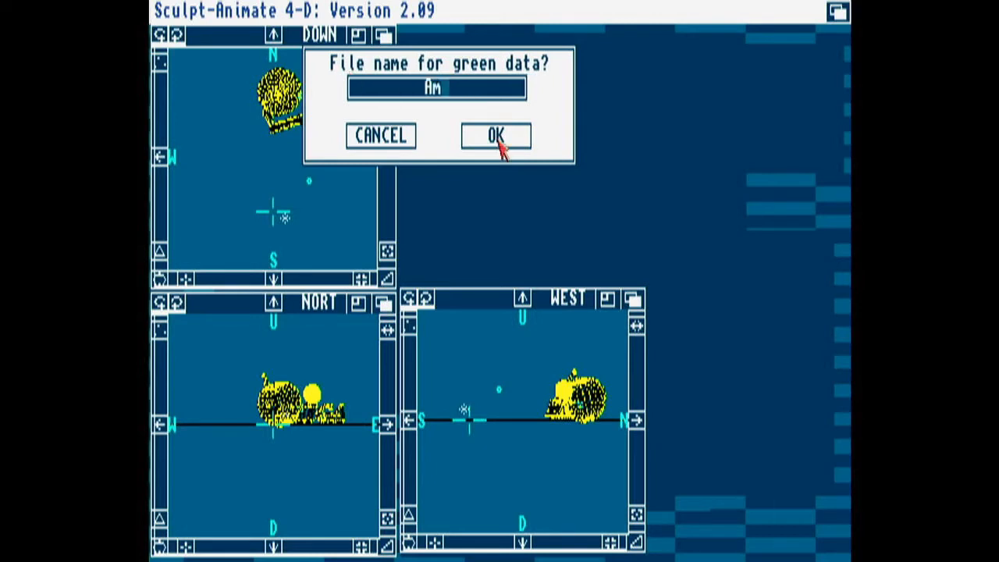
{"action": "type", "text": "iga-"}
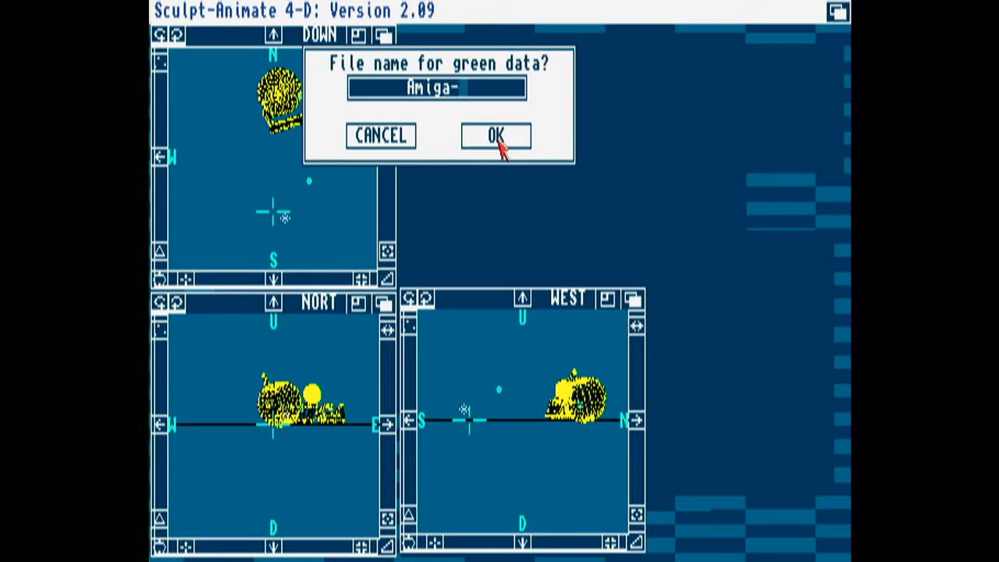
{"action": "type", "text": "G"}
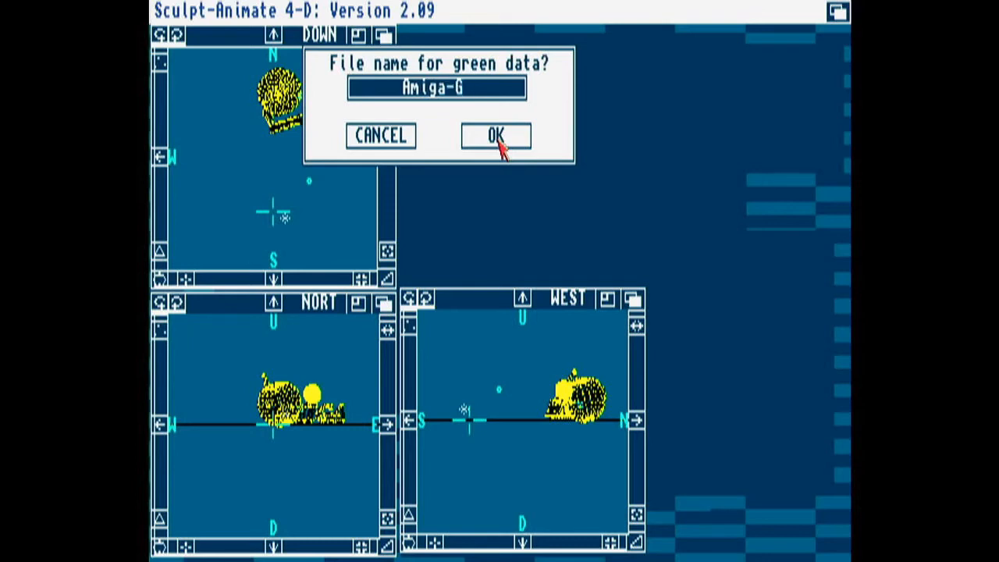
{"action": "left_click", "coordinate": [498, 140]}
{"action": "type", "text": "Am"}
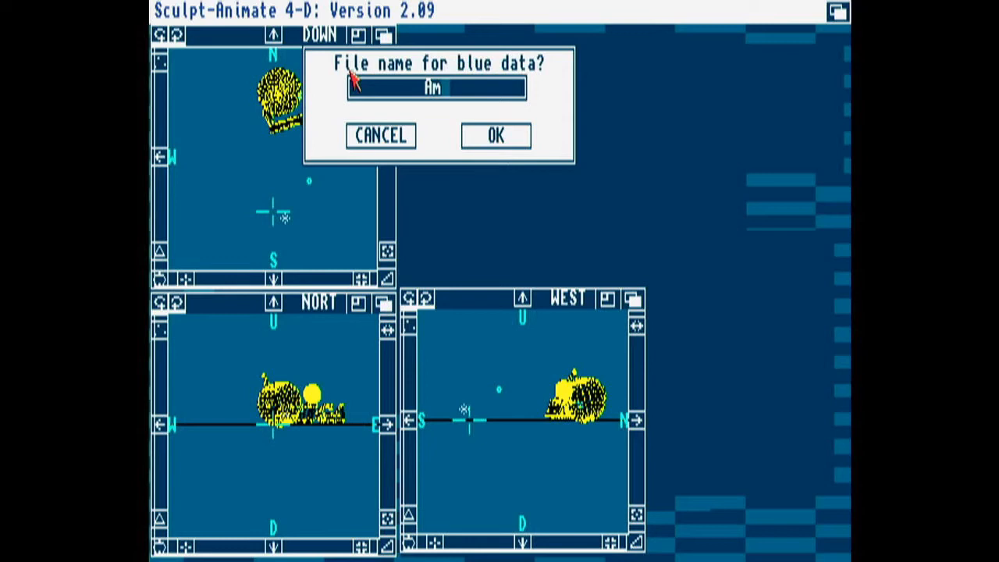
{"action": "type", "text": "iga-B"}
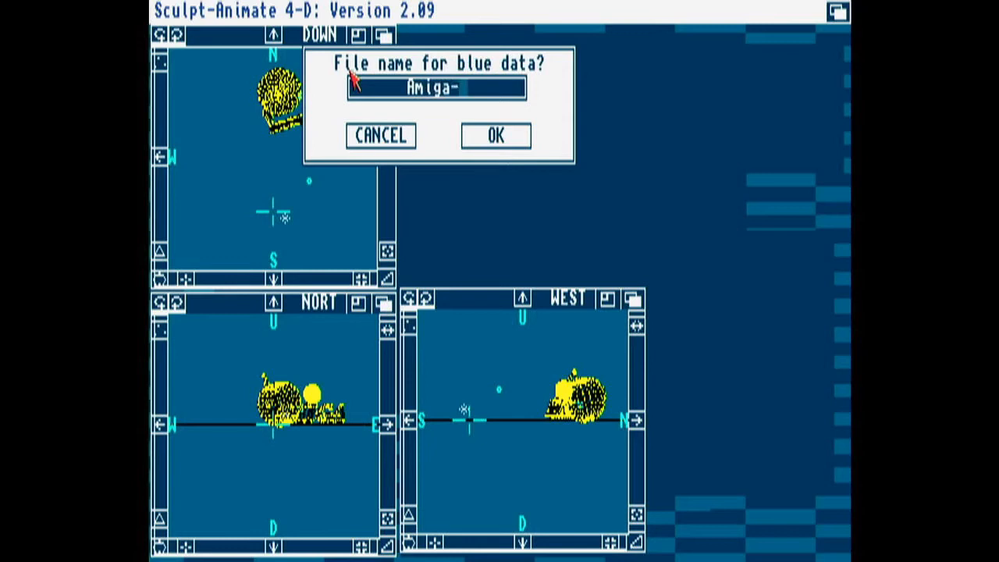
{"action": "left_click", "coordinate": [504, 138]}
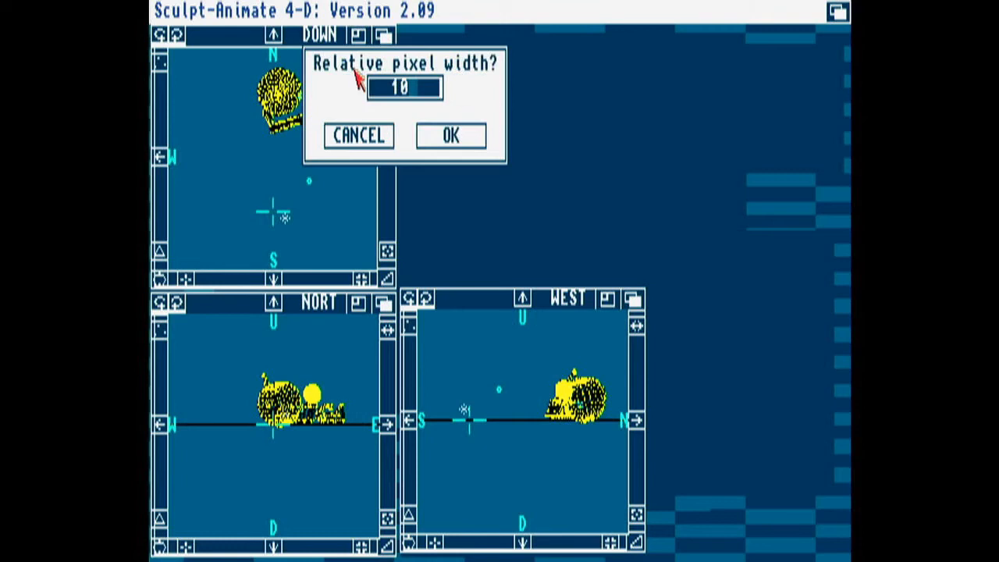
Step: Keep the relative pixel width and height at 10, set the image size to 800 by 600 and render the scene
{"action": "left_click", "coordinate": [461, 138]}
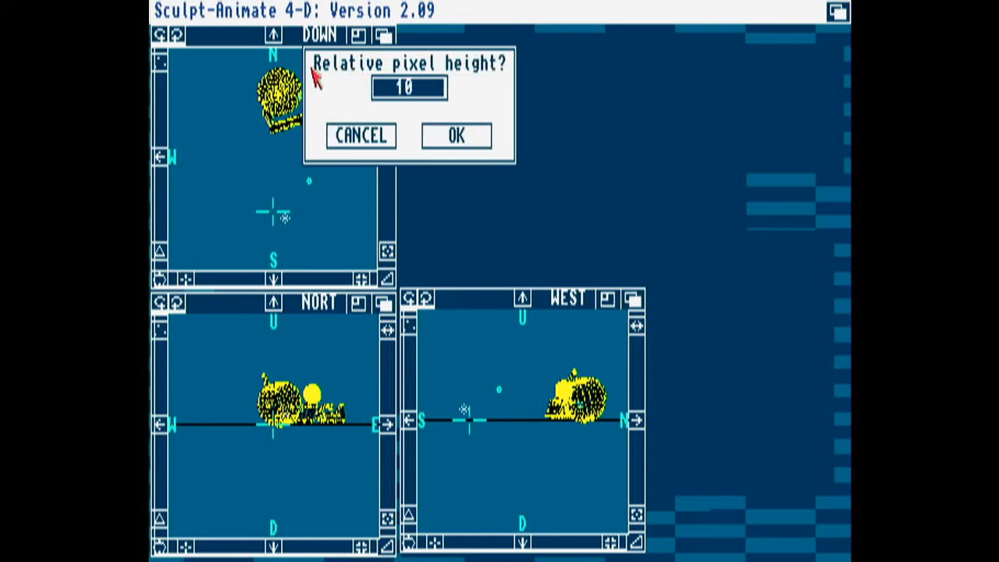
{"action": "left_click", "coordinate": [470, 138]}
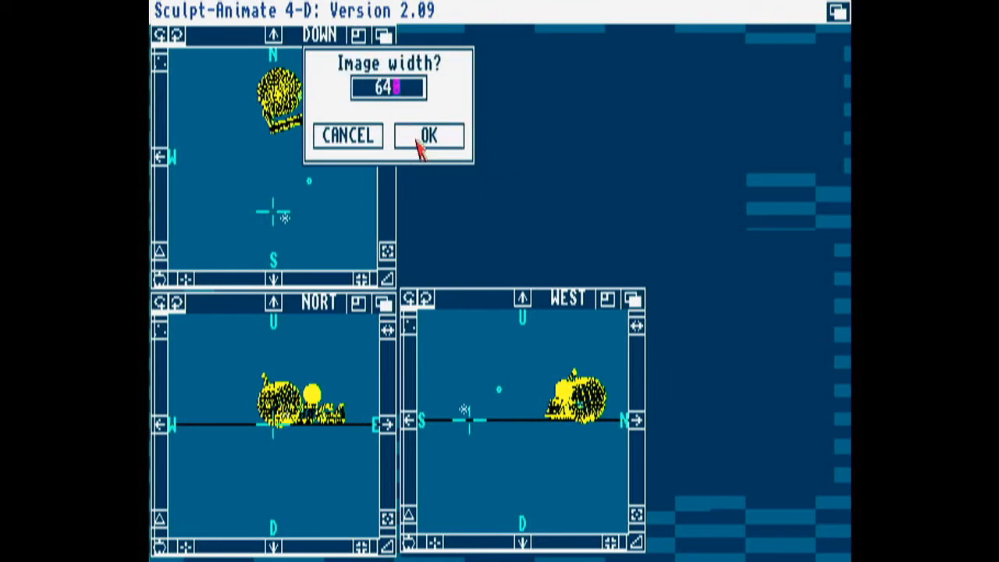
{"action": "key", "text": "BackSpace"}
{"action": "key", "text": "BackSpace"}
{"action": "type", "text": "800"}
{"action": "left_click", "coordinate": [420, 148]}
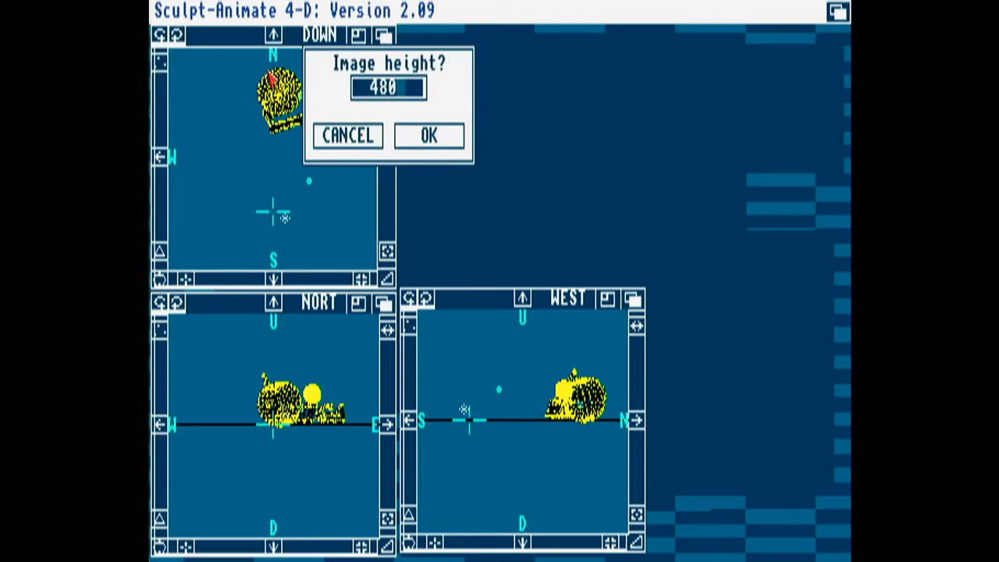
{"action": "key", "text": "BackSpace"}
{"action": "key", "text": "BackSpace"}
{"action": "key", "text": "BackSpace"}
{"action": "type", "text": "600"}
{"action": "key", "text": "Return"}
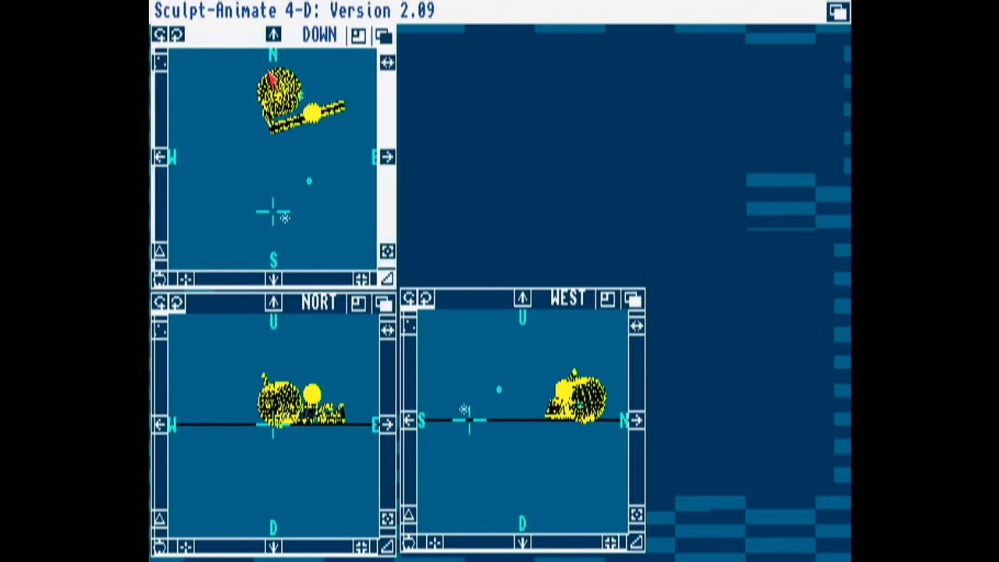
{"action": "right_click_drag", "start_coordinate": [406, 9], "coordinate": [385, 195]}
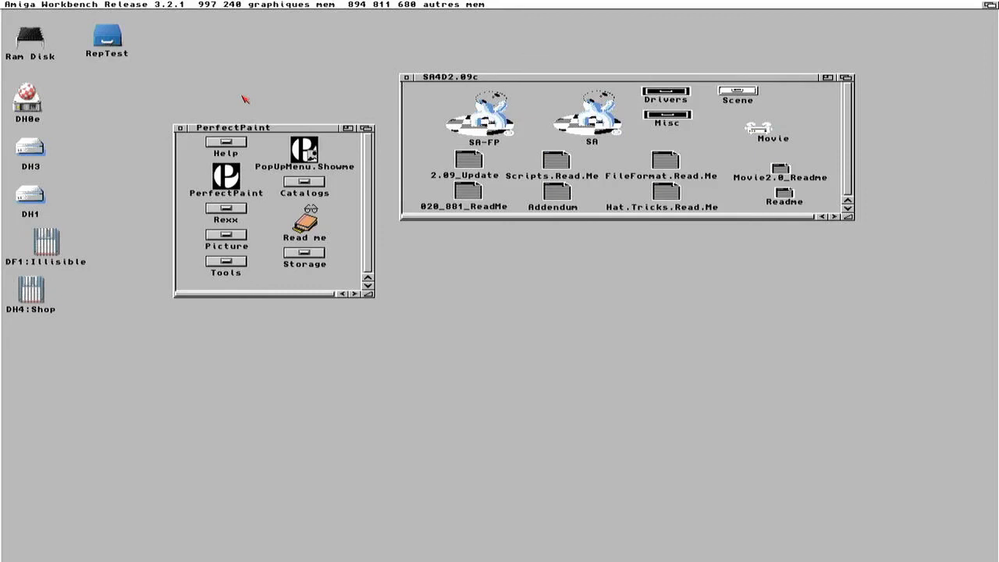
Step: Switch to PerfectPaint and start it in the Emu68 VC4:1280x720 24bit RGB screen mode
{"action": "double_click", "coordinate": [226, 180]}
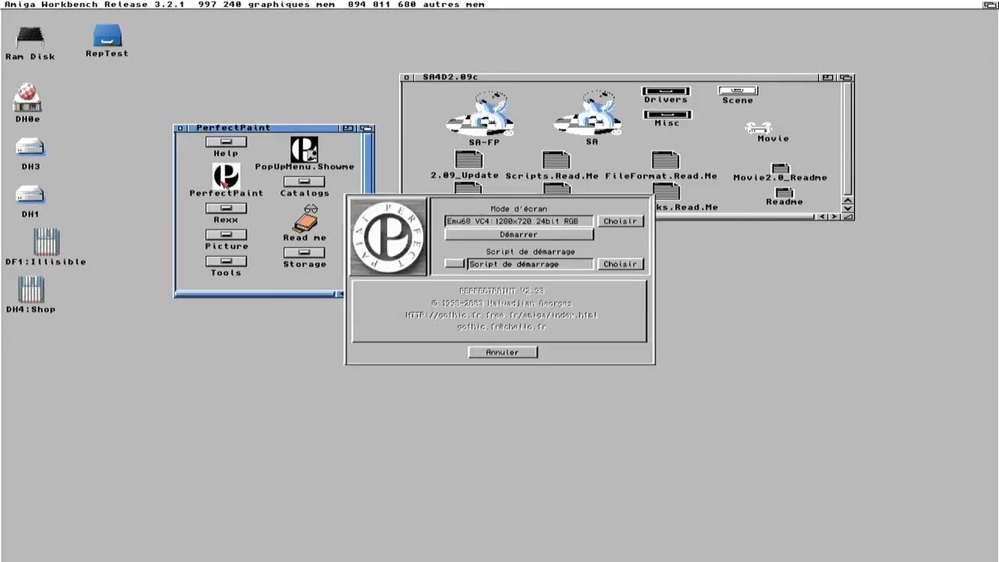
{"action": "left_click", "coordinate": [520, 240]}
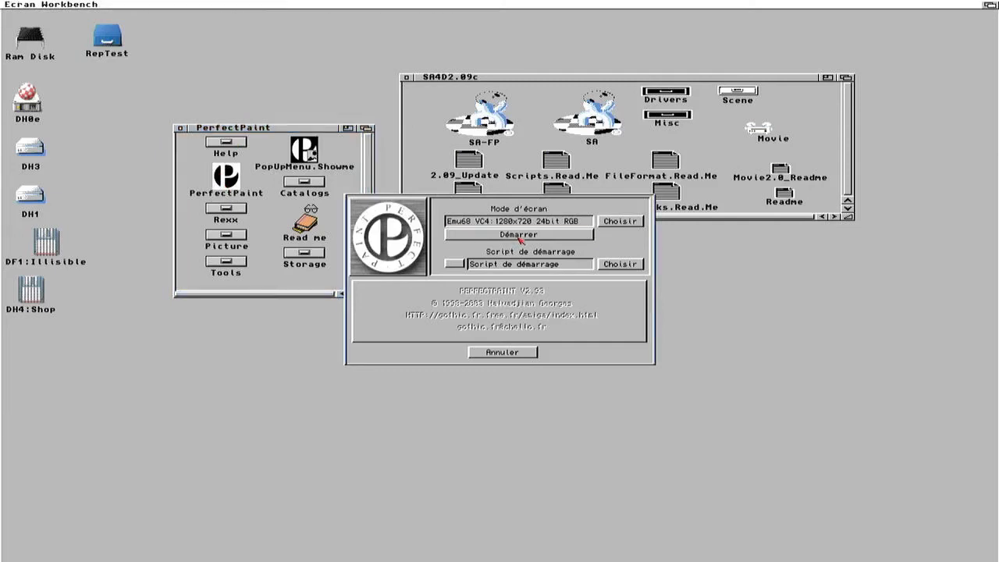
{"action": "left_click", "coordinate": [519, 236]}
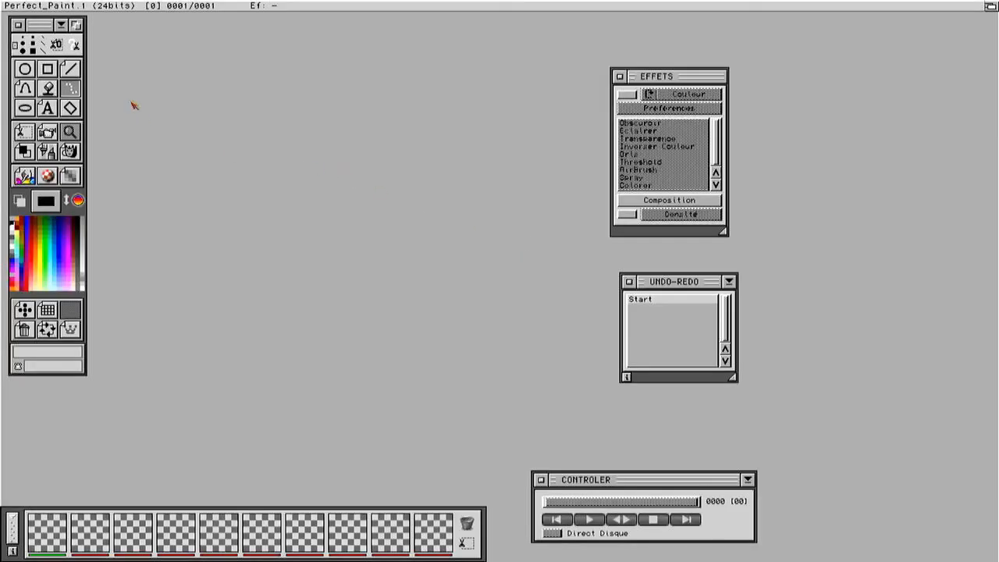
Step: View the image Amiga01-paint.image from DH1:Images/Sculpt3D and close it again
{"action": "left_click", "coordinate": [64, 27]}
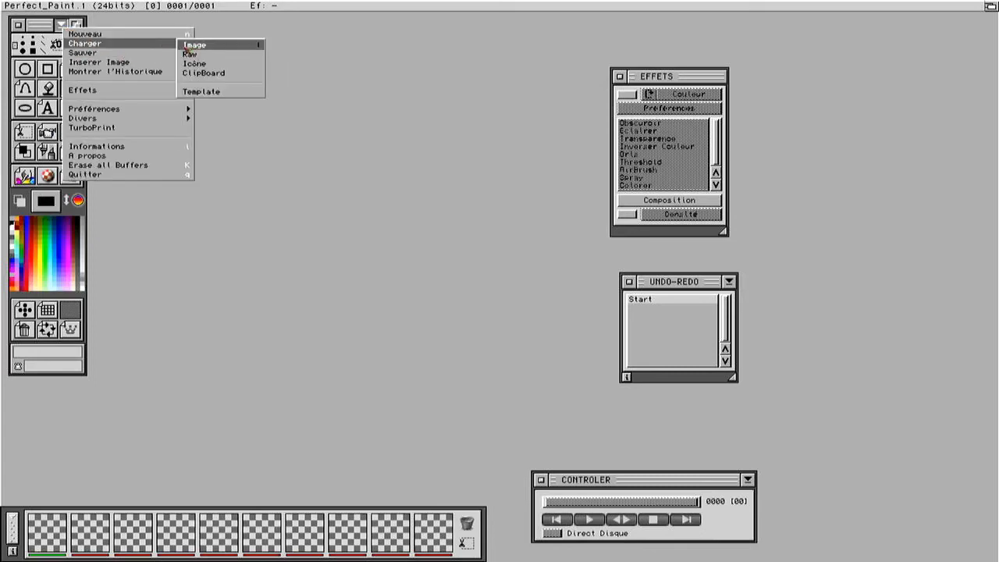
{"action": "left_click", "coordinate": [187, 46]}
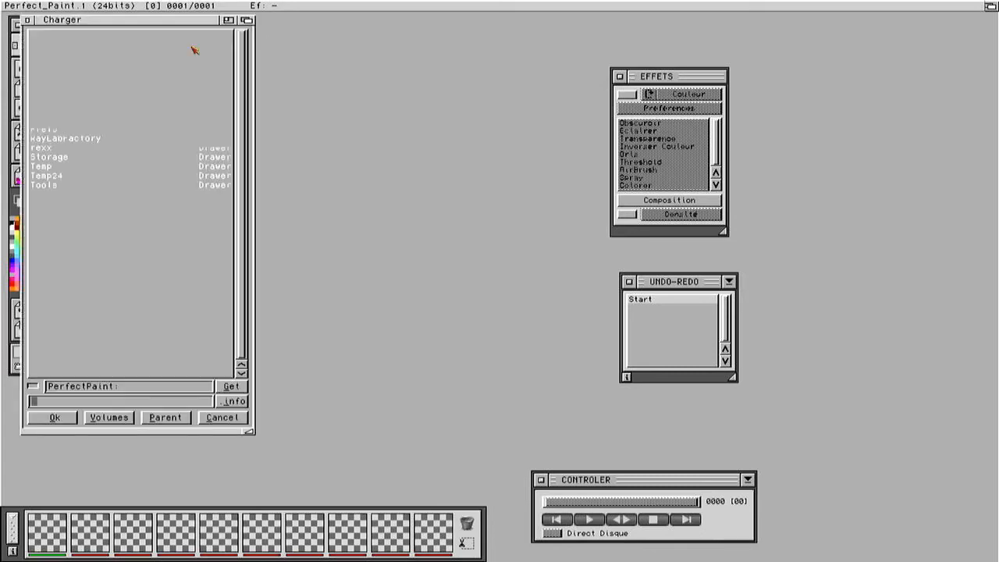
{"action": "left_click", "coordinate": [113, 419]}
{"action": "left_click", "coordinate": [50, 46]}
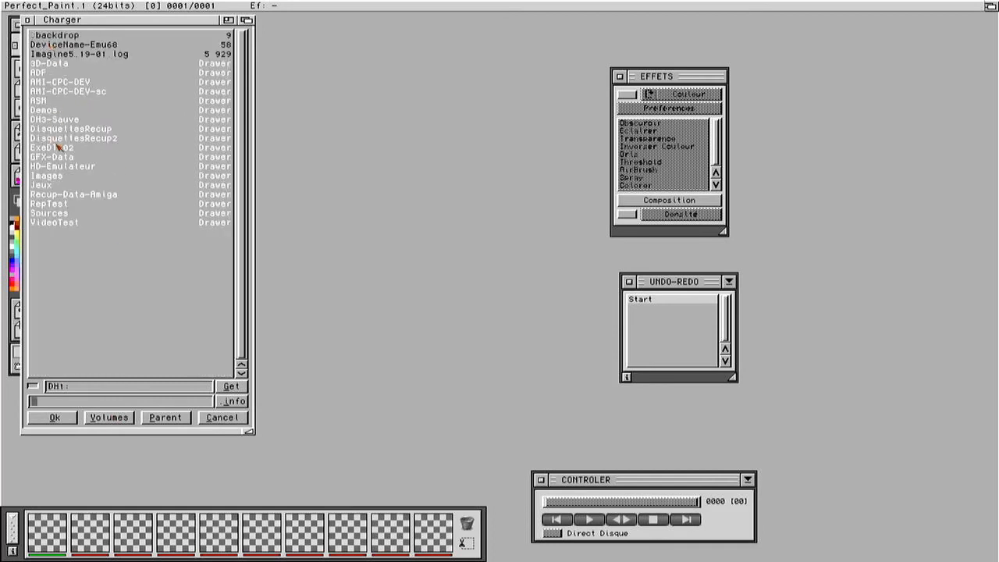
{"action": "left_click", "coordinate": [61, 177]}
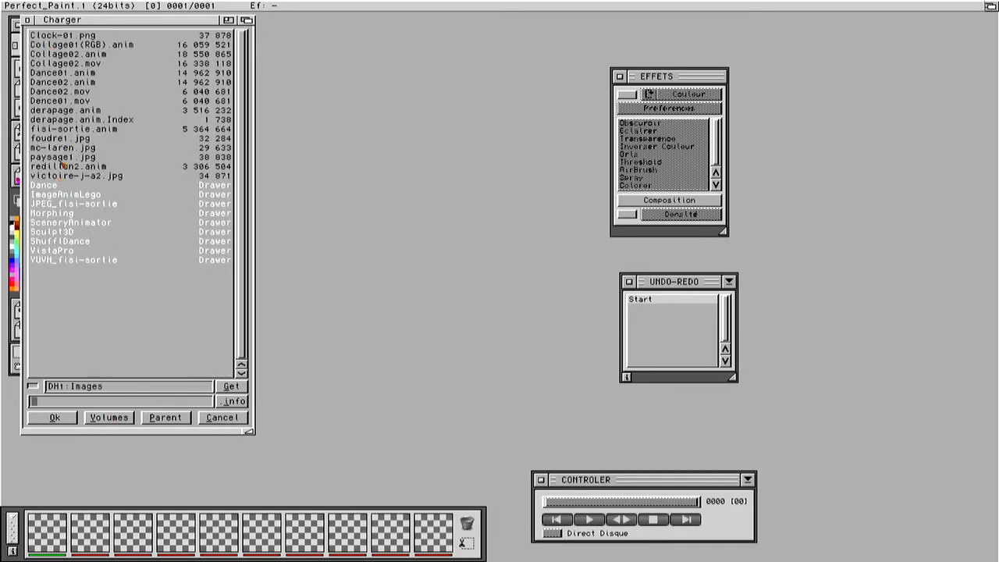
{"action": "left_click", "coordinate": [53, 232]}
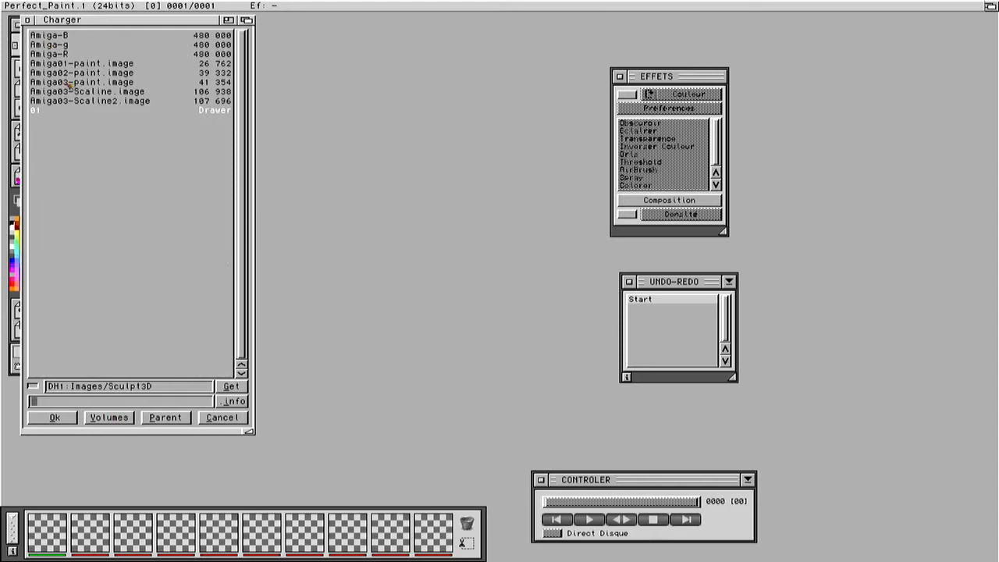
{"action": "double_click", "coordinate": [91, 64]}
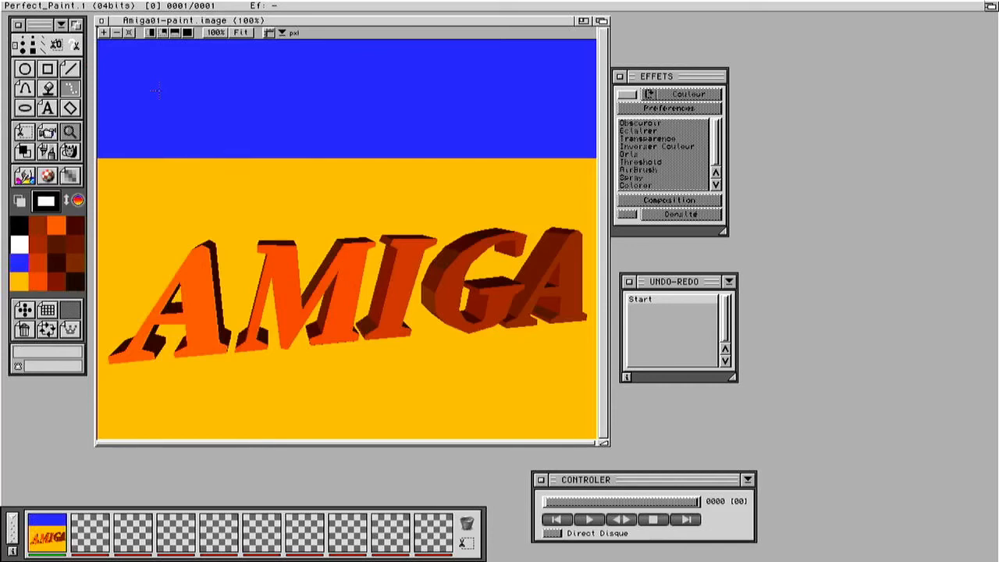
{"action": "left_click", "coordinate": [102, 20]}
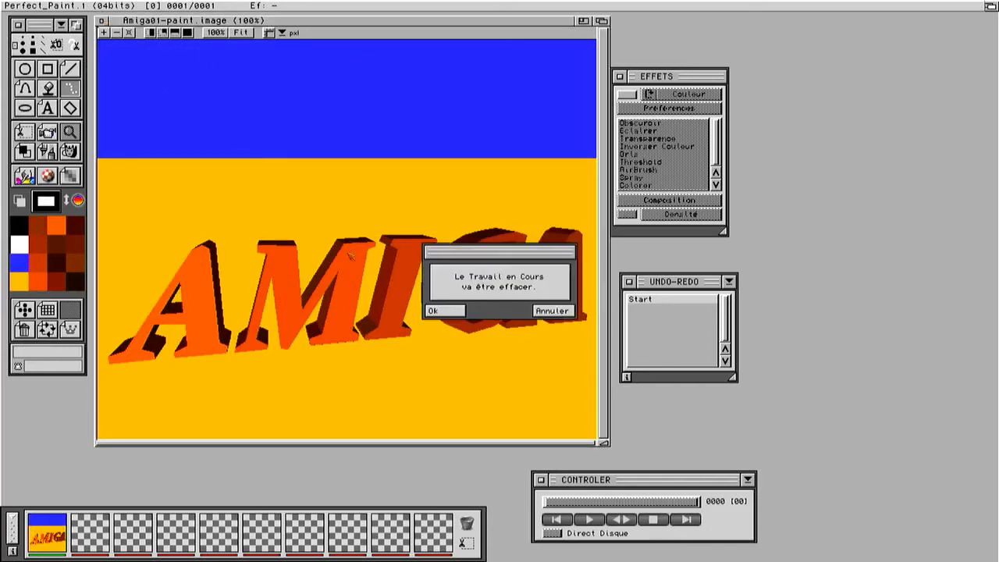
{"action": "left_click", "coordinate": [435, 310]}
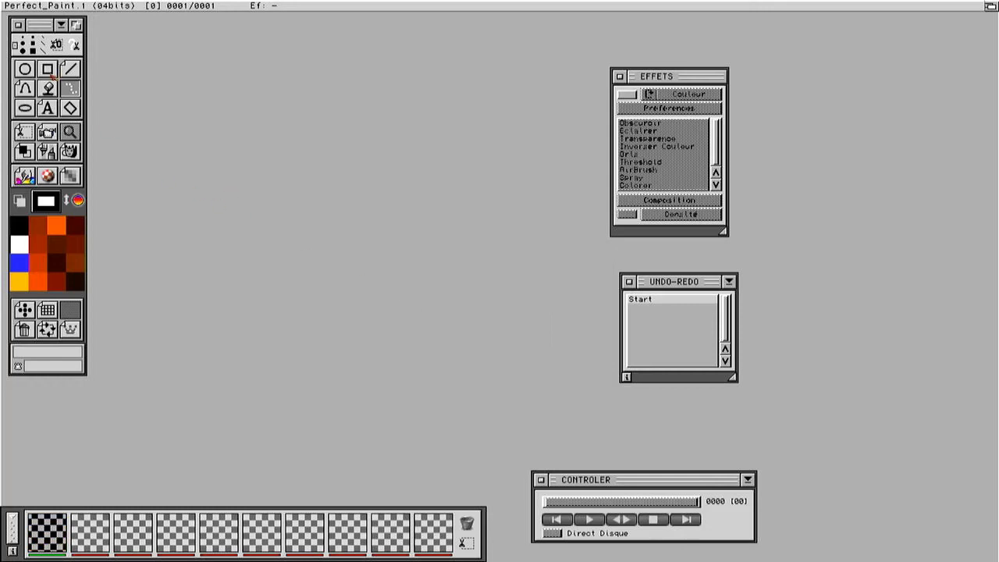
Step: Set up a raw image load with the Sculpt RGB format, a width of 800 and a height of 600
{"action": "left_click", "coordinate": [60, 25]}
{"action": "mouse_move", "coordinate": [132, 41]}
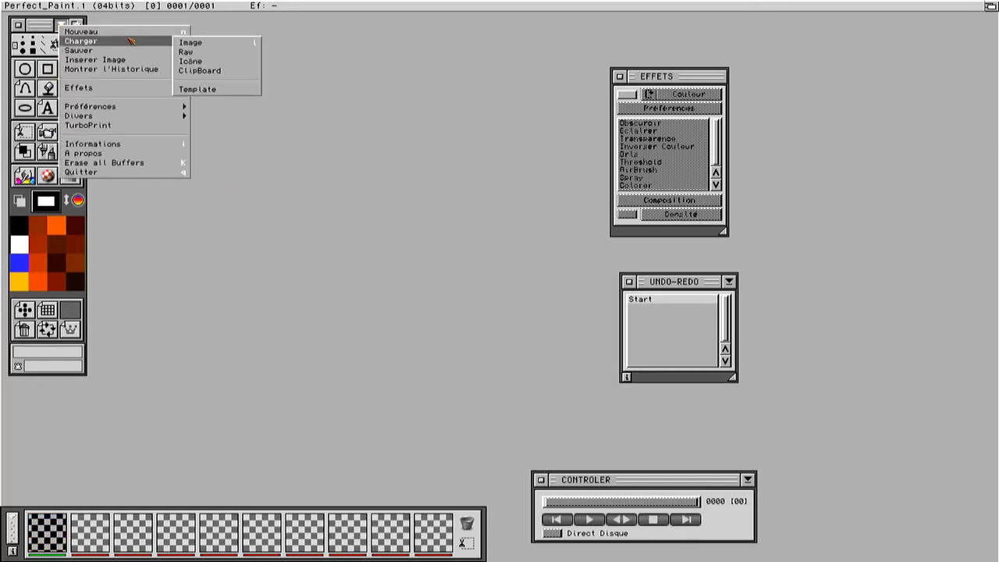
{"action": "left_click", "coordinate": [206, 51]}
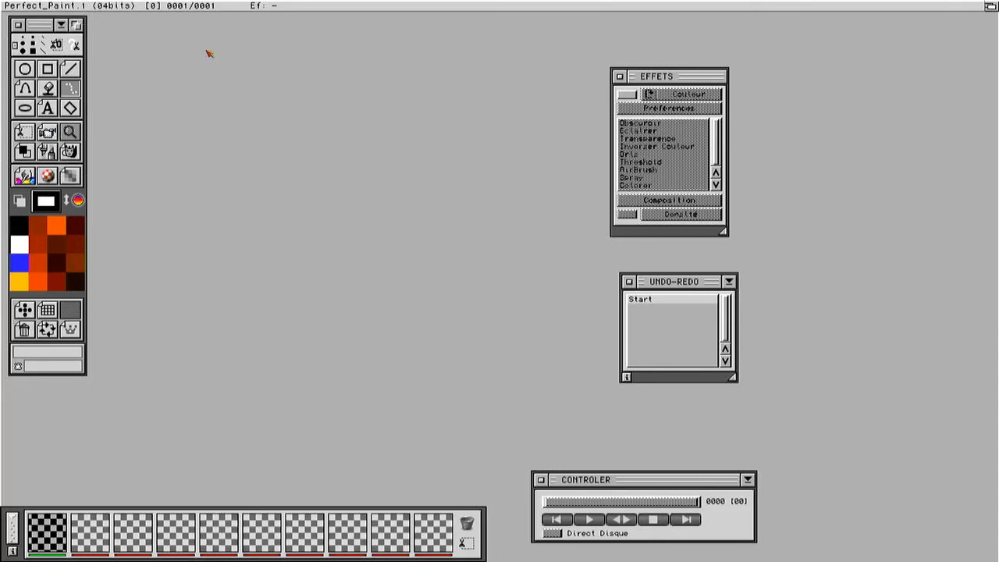
{"action": "left_click", "coordinate": [529, 318]}
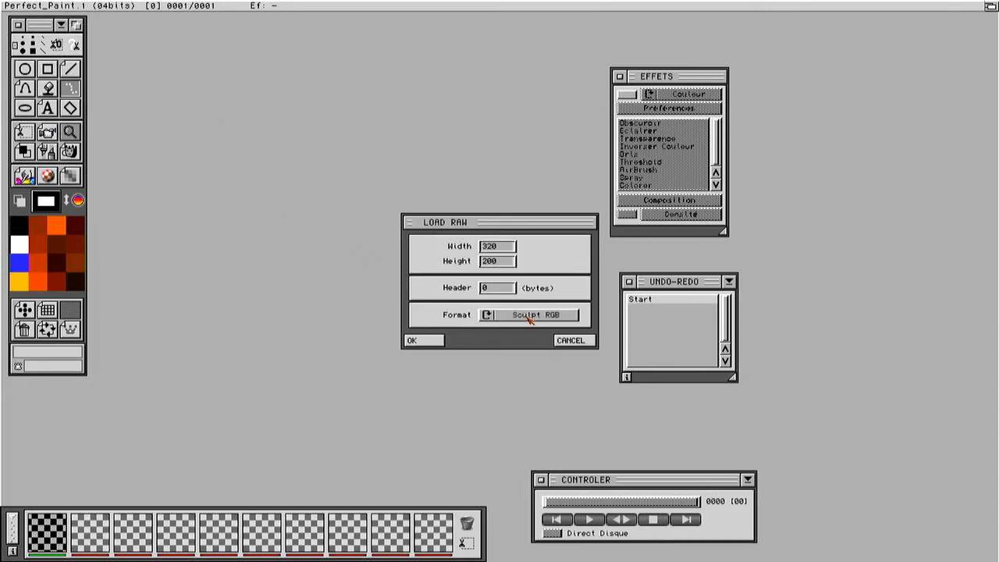
{"action": "left_click", "coordinate": [502, 248]}
{"action": "key", "text": "BackSpace"}
{"action": "key", "text": "BackSpace"}
{"action": "key", "text": "BackSpace"}
{"action": "type", "text": "800"}
{"action": "key", "text": "Tab"}
{"action": "key", "text": "Delete"}
{"action": "key", "text": "Delete"}
{"action": "key", "text": "Delete"}
{"action": "type", "text": "600"}
{"action": "key", "text": "Tab"}
{"action": "left_click", "coordinate": [428, 344]}
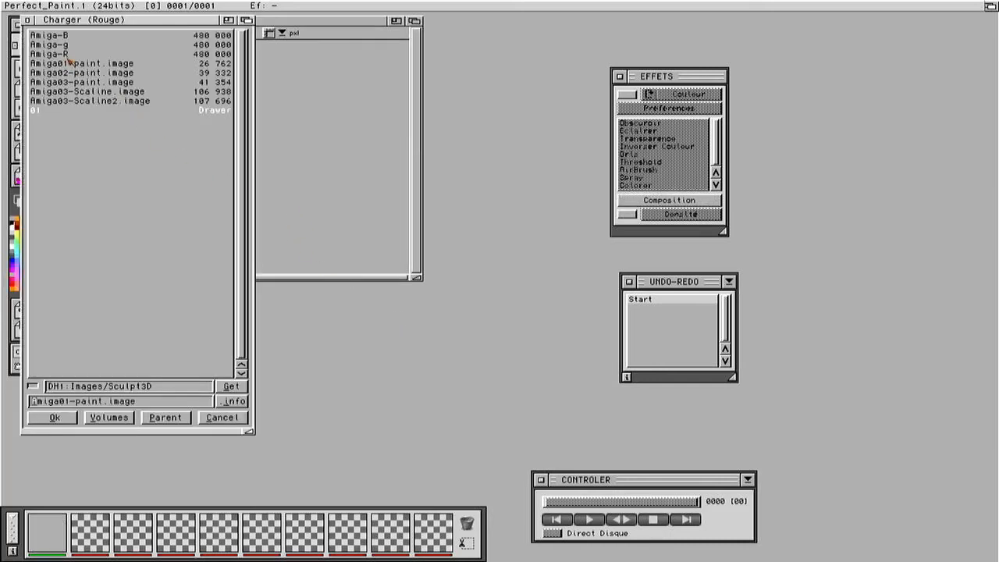
Step: Load Amiga-R, Amiga-g and Amiga-B as the red, green and blue channels, and move the image window away from the toolbox
{"action": "double_click", "coordinate": [67, 53]}
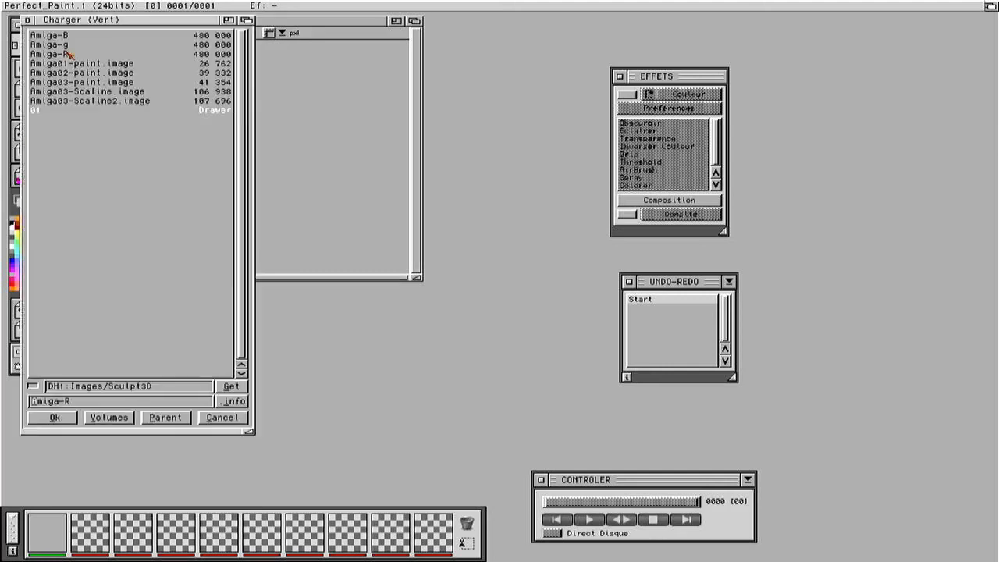
{"action": "double_click", "coordinate": [69, 45]}
{"action": "double_click", "coordinate": [72, 36]}
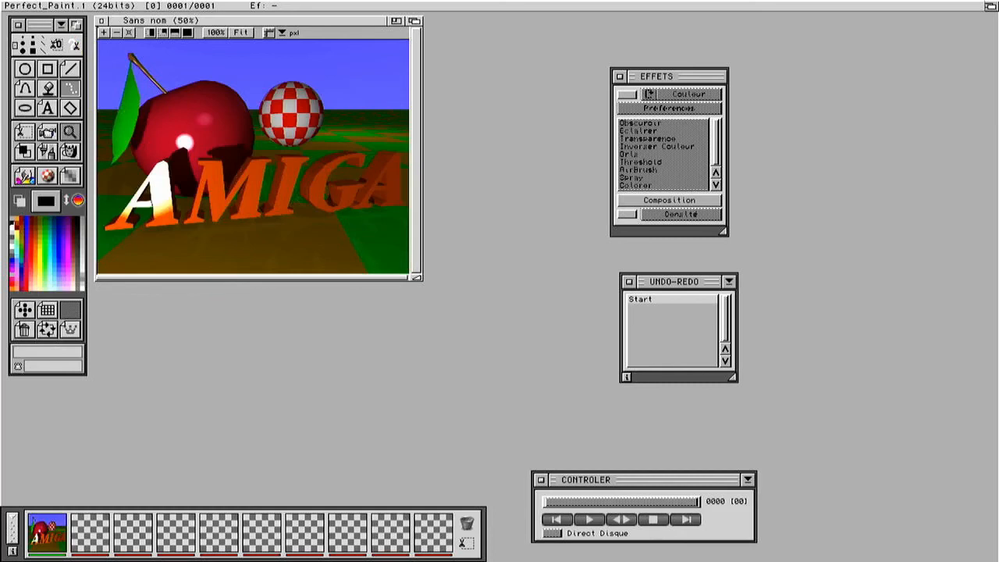
{"action": "left_click_drag", "start_coordinate": [184, 23], "coordinate": [205, 49]}
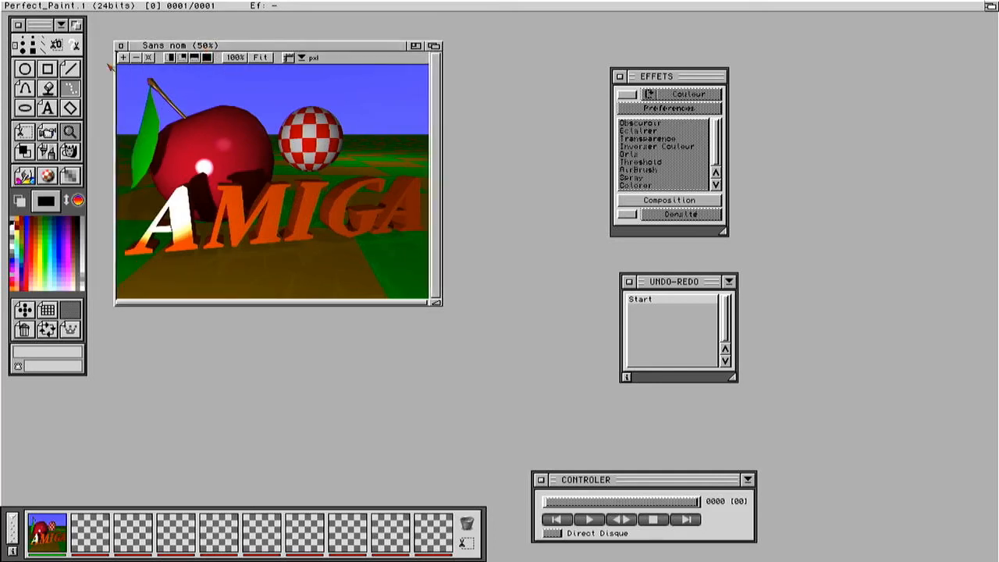
Step: Save the combined image in PNG format as Amiga-24b.png in DH1:Images/Sculpt3D, keeping the default PNG options
{"action": "left_click", "coordinate": [61, 26]}
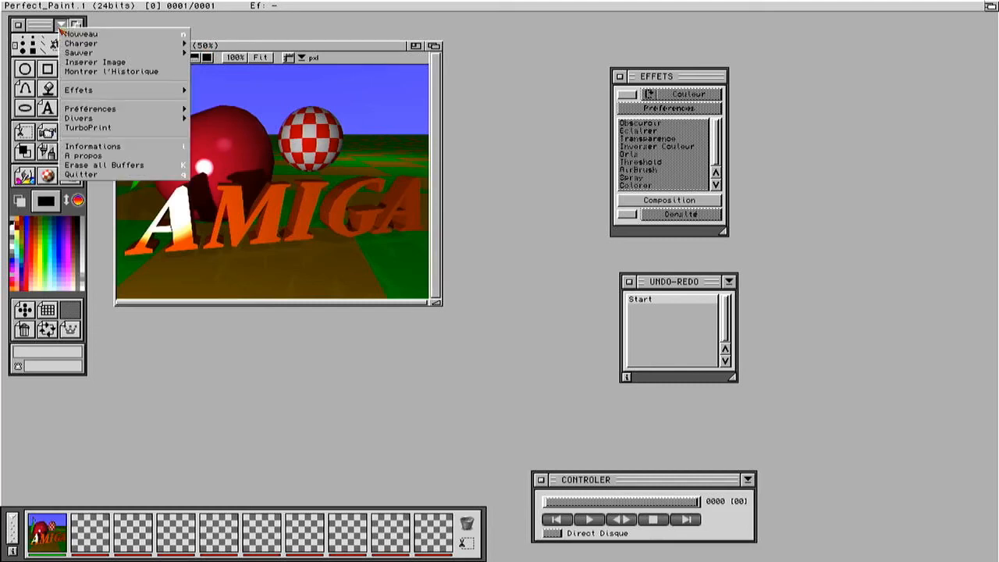
{"action": "mouse_move", "coordinate": [69, 45]}
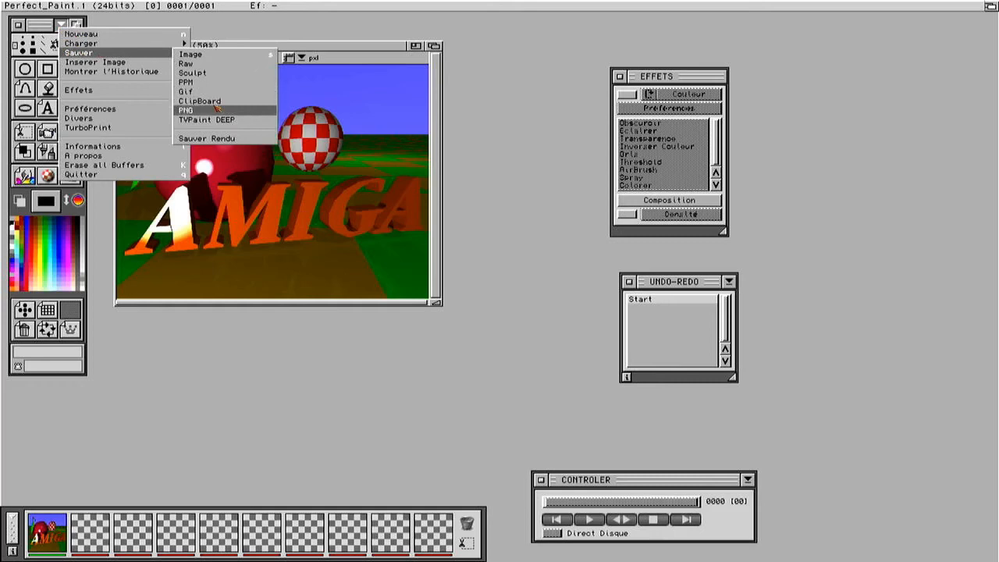
{"action": "left_click", "coordinate": [216, 110]}
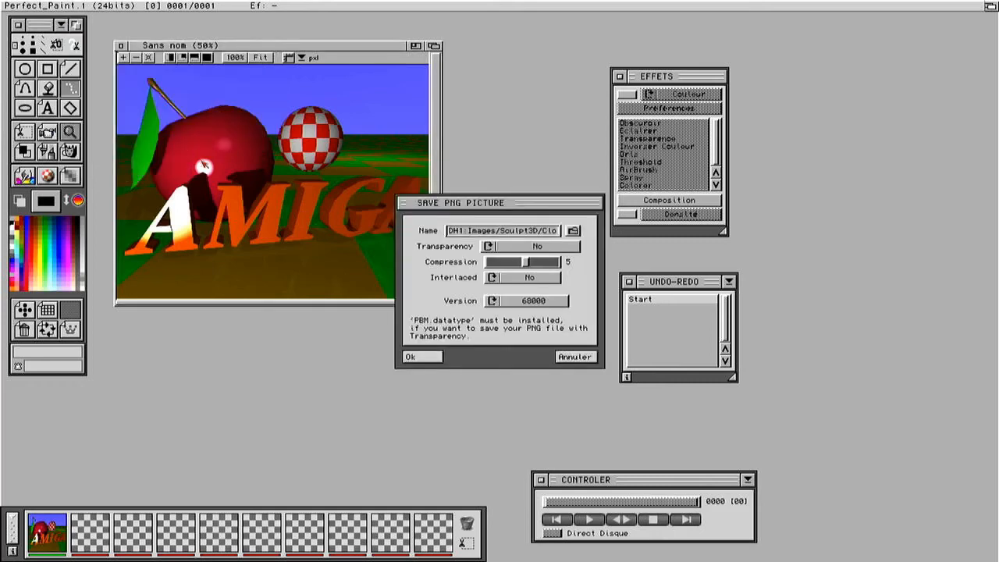
{"action": "left_click", "coordinate": [573, 231]}
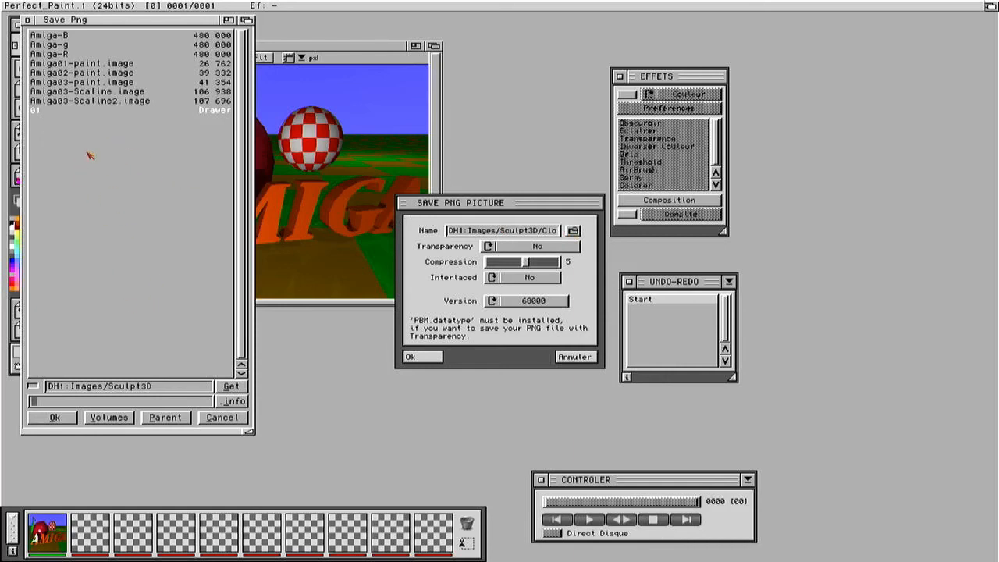
{"action": "left_click", "coordinate": [65, 54]}
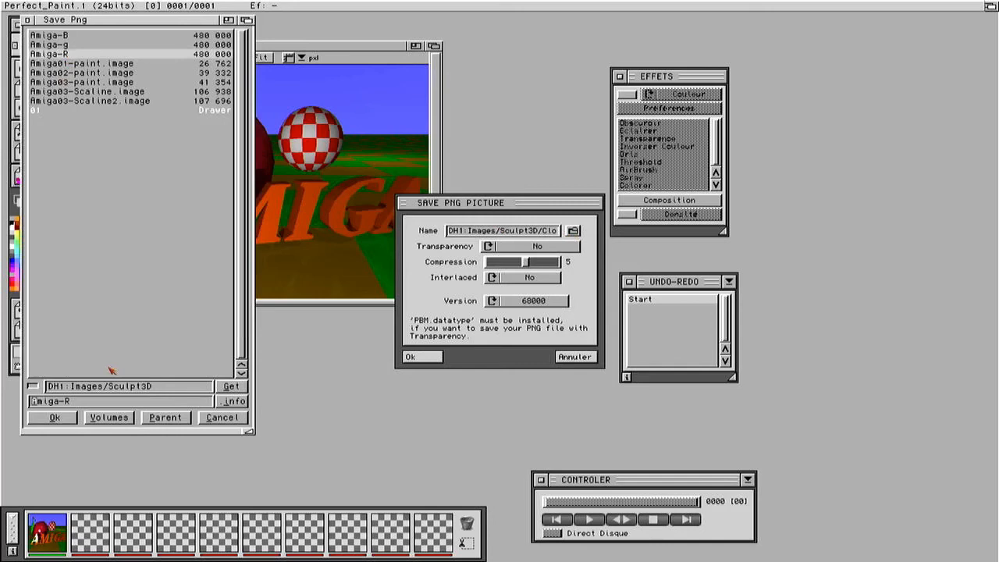
{"action": "left_click", "coordinate": [105, 403]}
{"action": "key", "text": "BackSpace"}
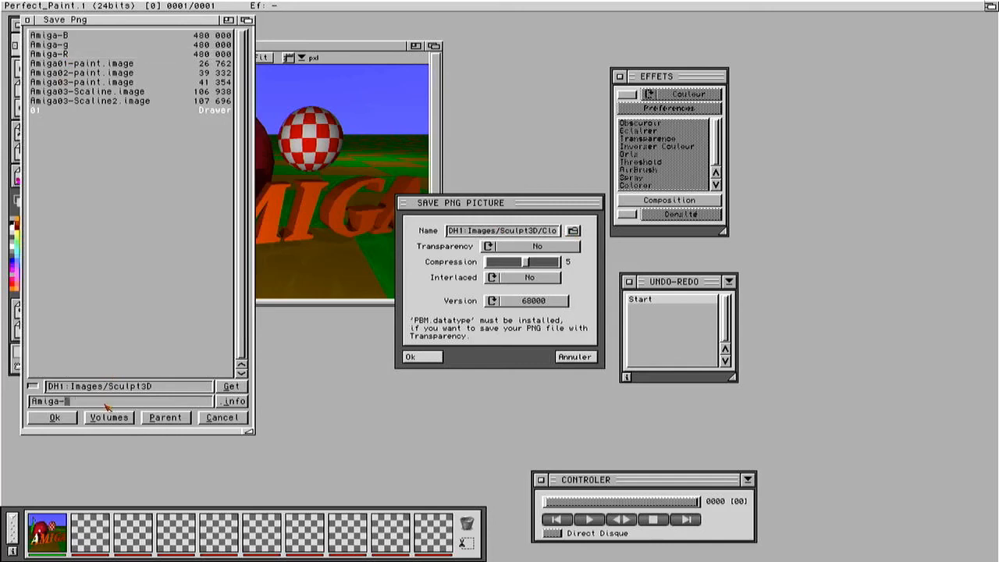
{"action": "type", "text": "24b.png"}
{"action": "left_click", "coordinate": [53, 419]}
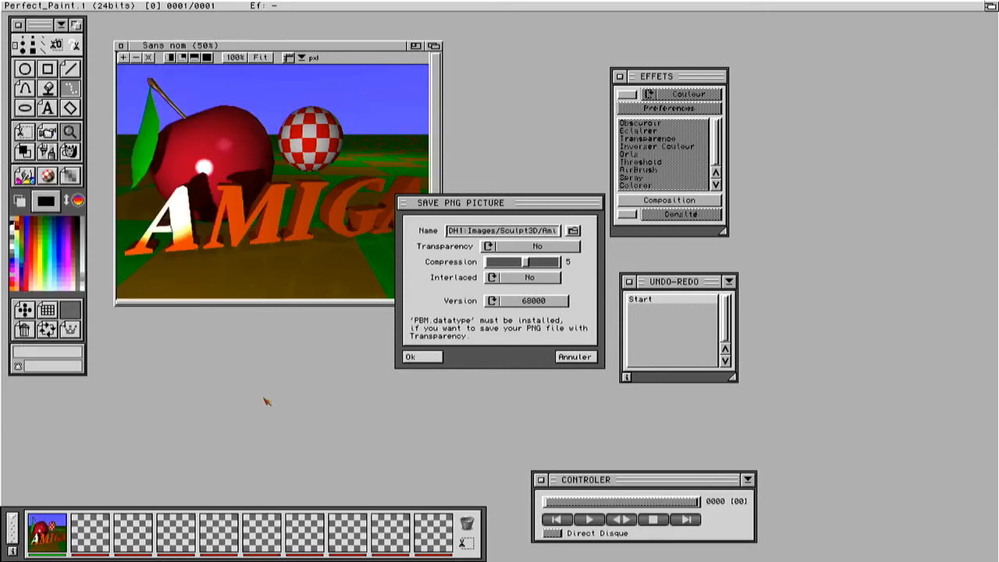
{"action": "left_click", "coordinate": [414, 358]}
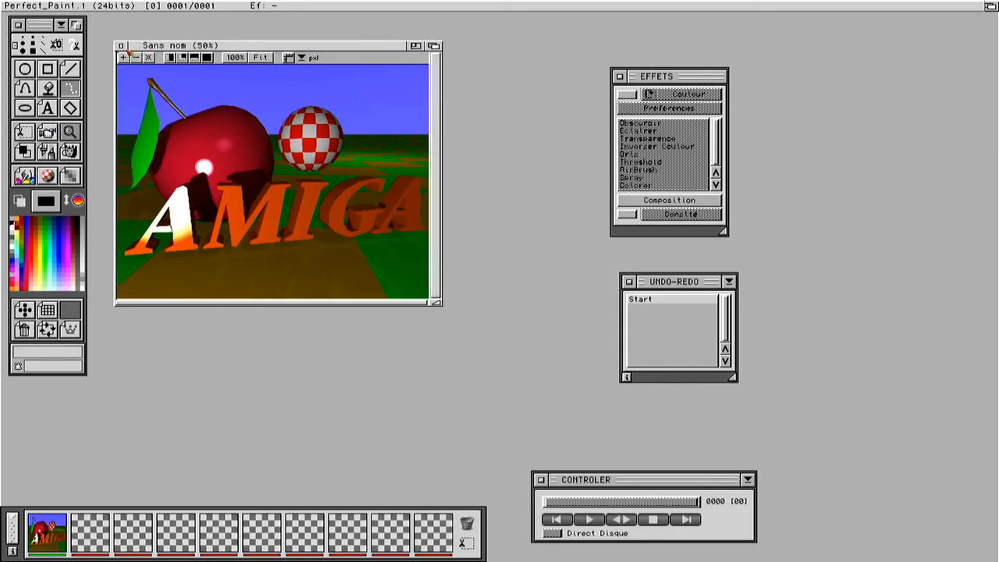
Step: Quit PerfectPaint and return to the Workbench
{"action": "left_click", "coordinate": [67, 24]}
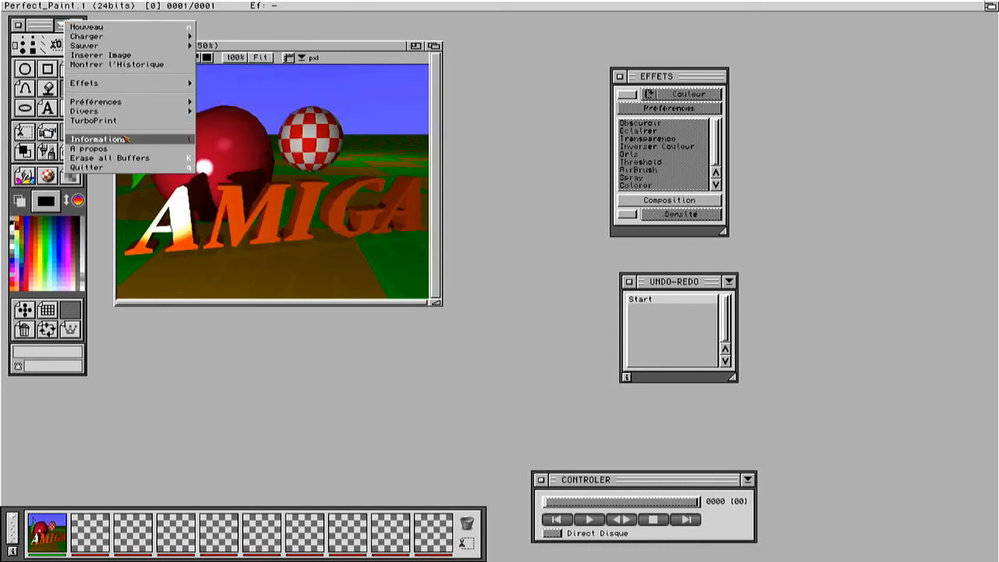
{"action": "left_click", "coordinate": [131, 167]}
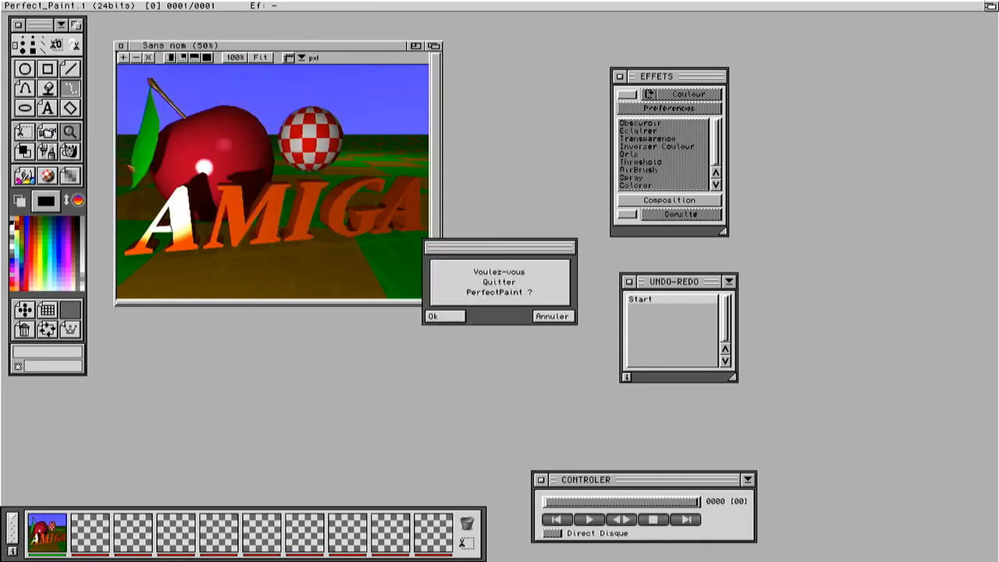
{"action": "left_click", "coordinate": [440, 320]}
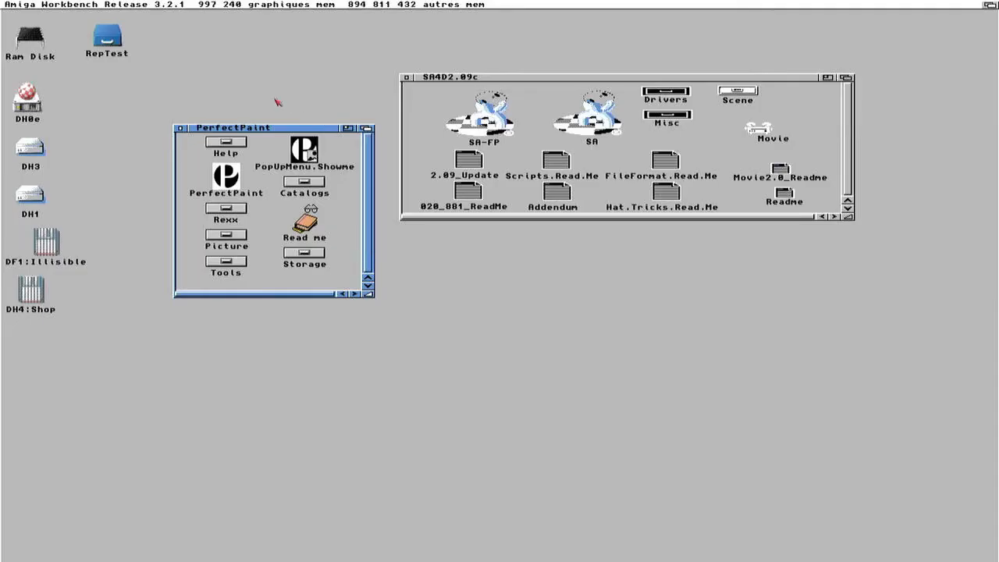